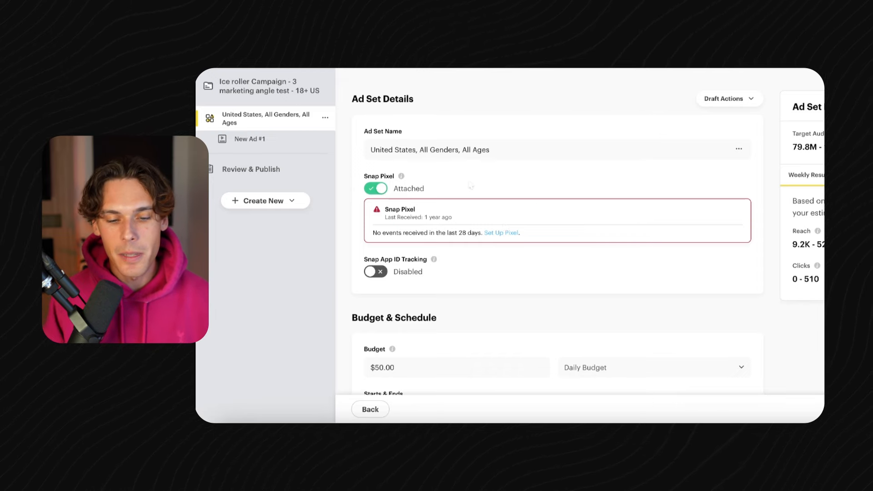
- Rename the ad set as "US 18+ Marketing angle 1"
scroll(471, 186, down, 6)
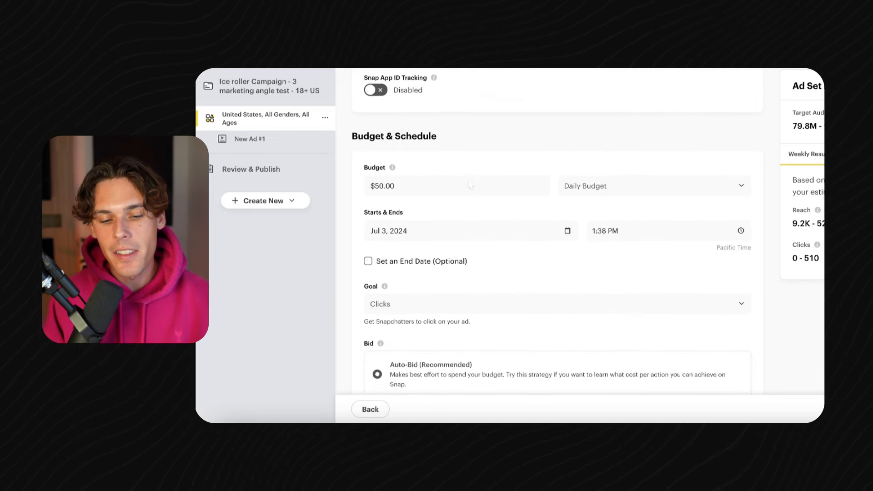
scroll(471, 186, down, 2)
scroll(470, 183, up, 3)
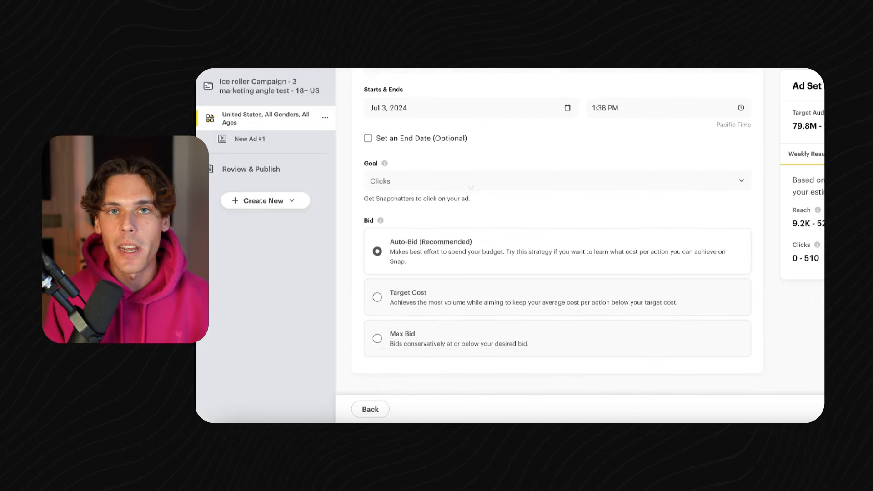
scroll(470, 184, up, 5)
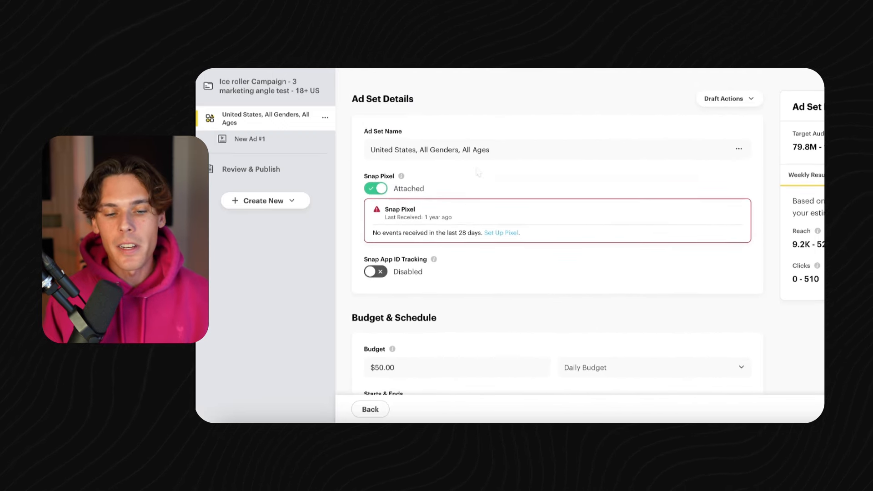
scroll(484, 179, down, 2)
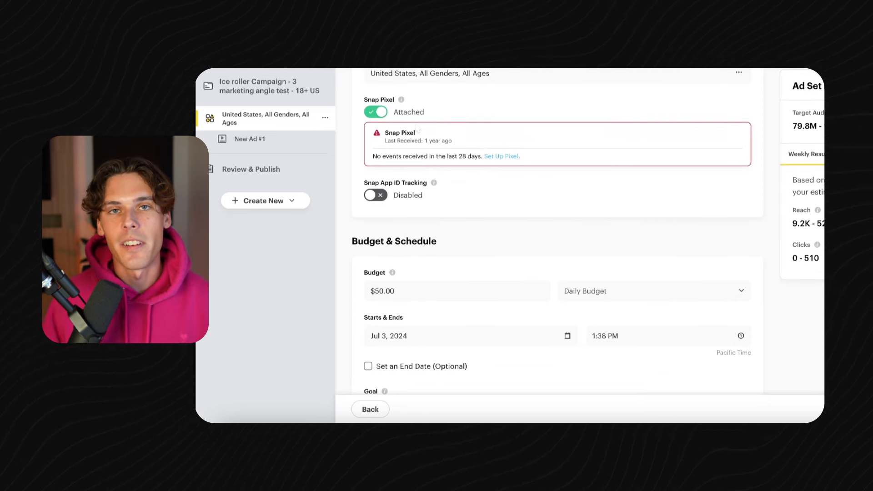
scroll(417, 128, up, 2)
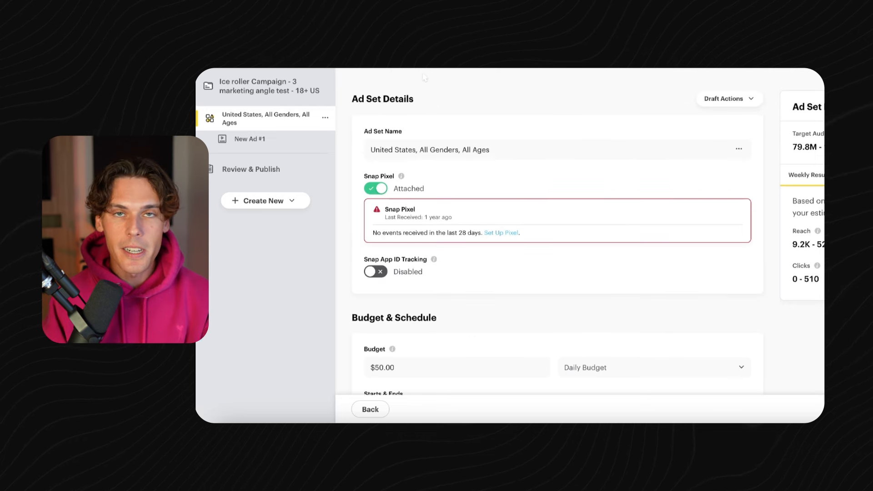
click(427, 154)
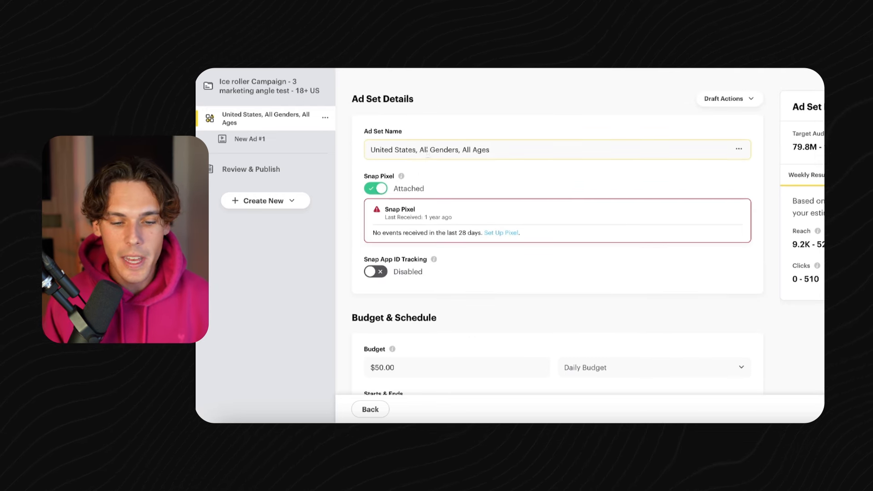
triple_click(428, 151)
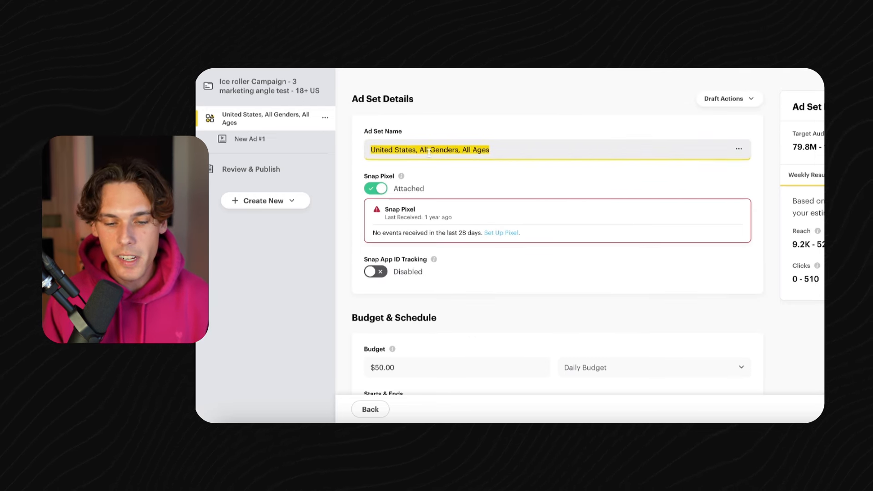
text(US)
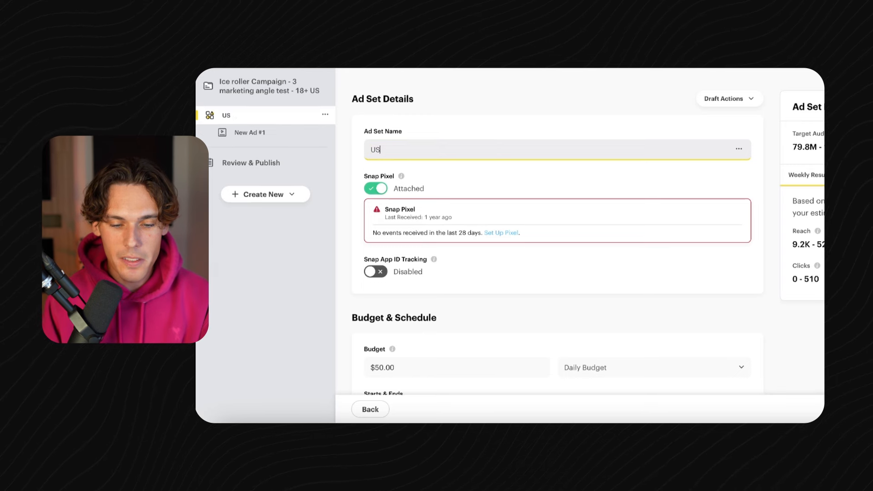
text( 18+ Marketing angle 1)
click(485, 111)
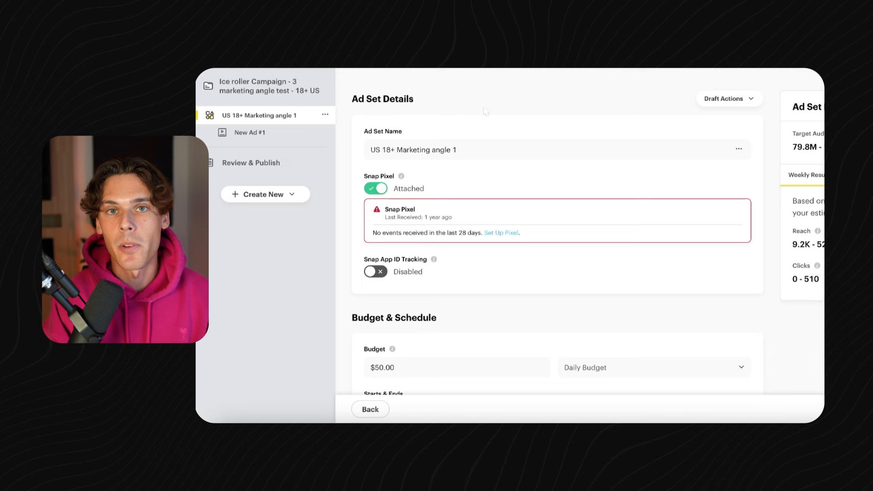
- Start the Snap Pixel setup for the ad set and submit the store's website URL for checking
scroll(479, 173, down, 1)
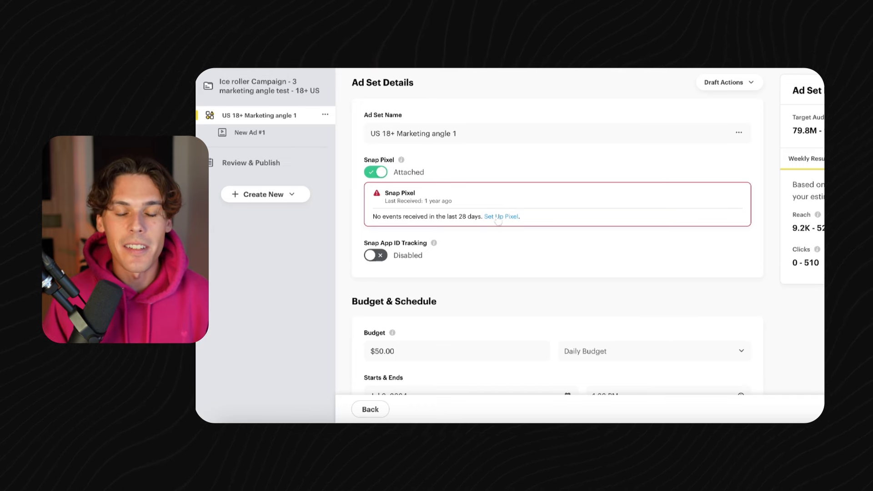
click(497, 217)
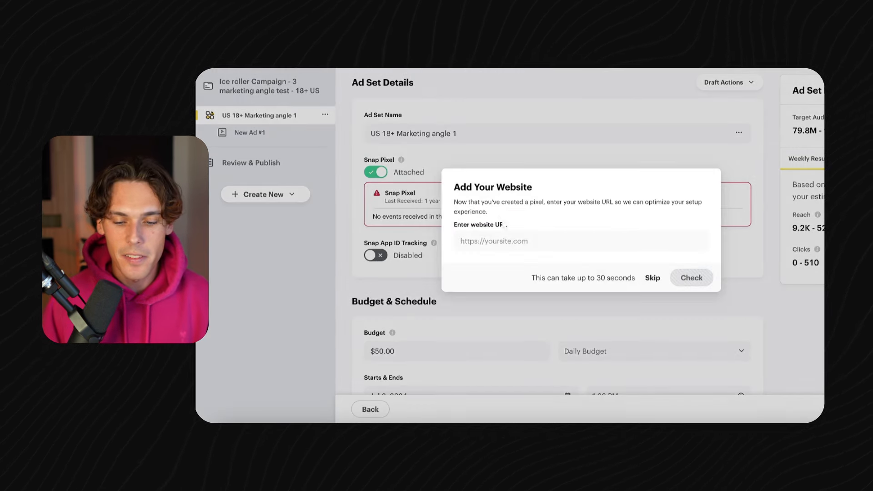
click(500, 241)
key(ctrl+v)
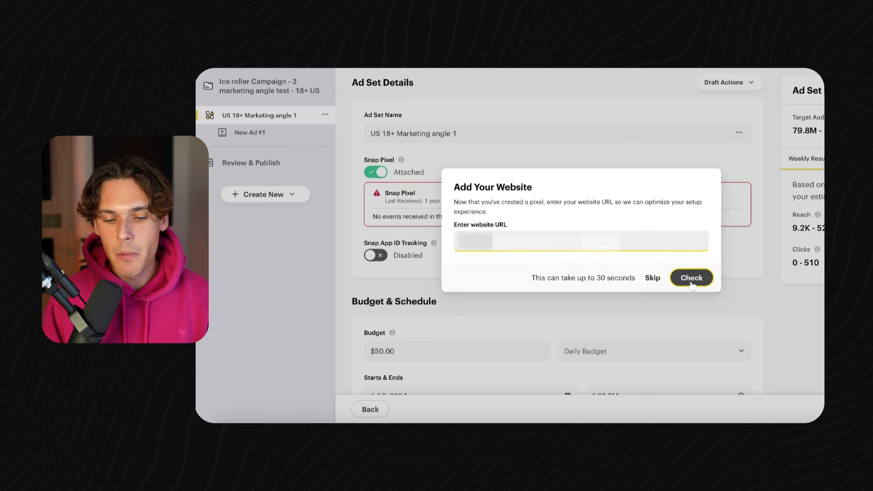
click(691, 285)
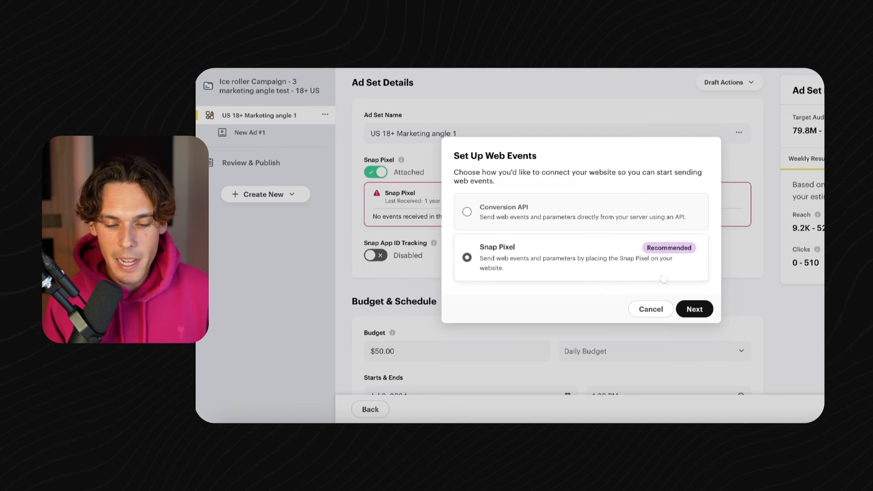
- Set up web events with Snap Pixel through Partner Integration, choosing Shopify as the integration partner
click(690, 307)
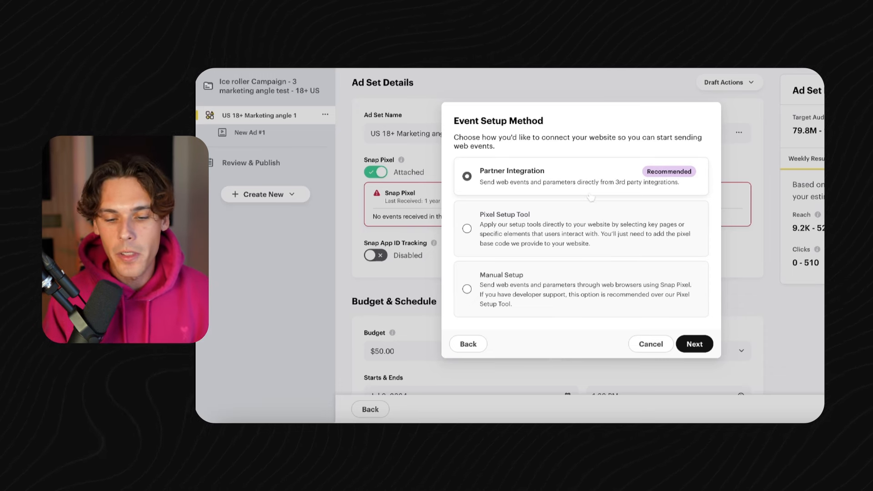
click(694, 344)
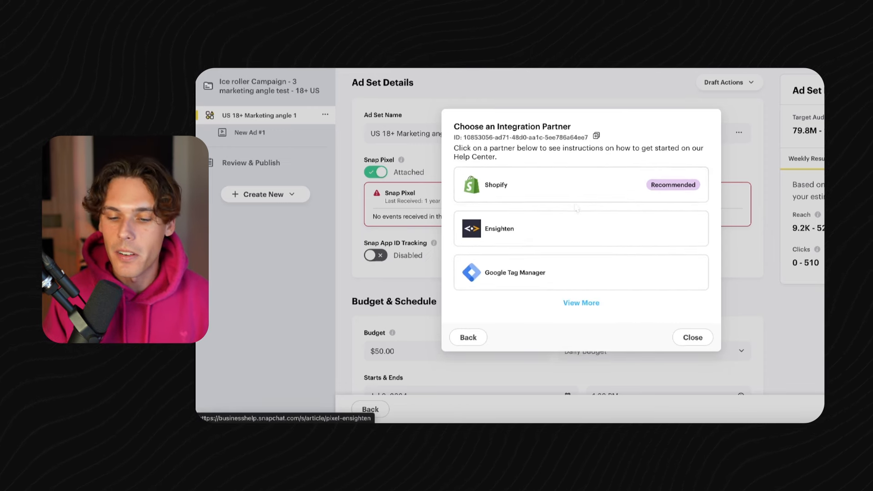
click(558, 196)
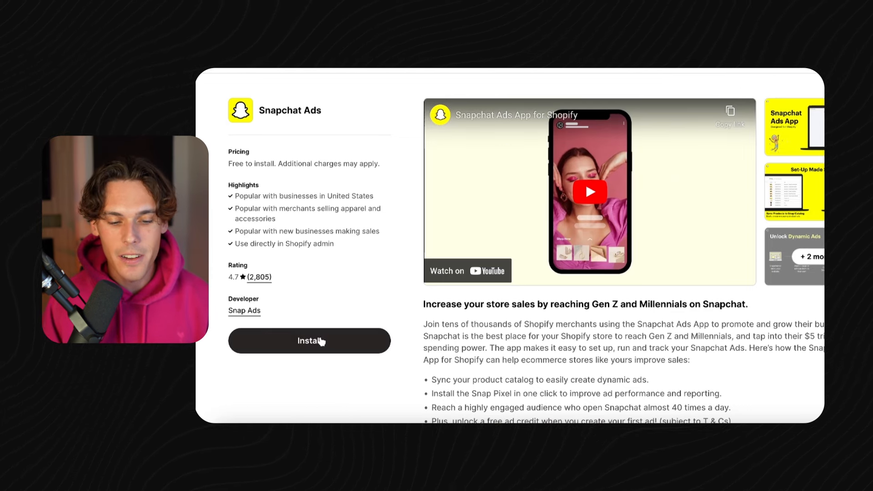
- Install the Snapchat Ads app on the Shopify store and connect the Snapchat account to it
click(321, 341)
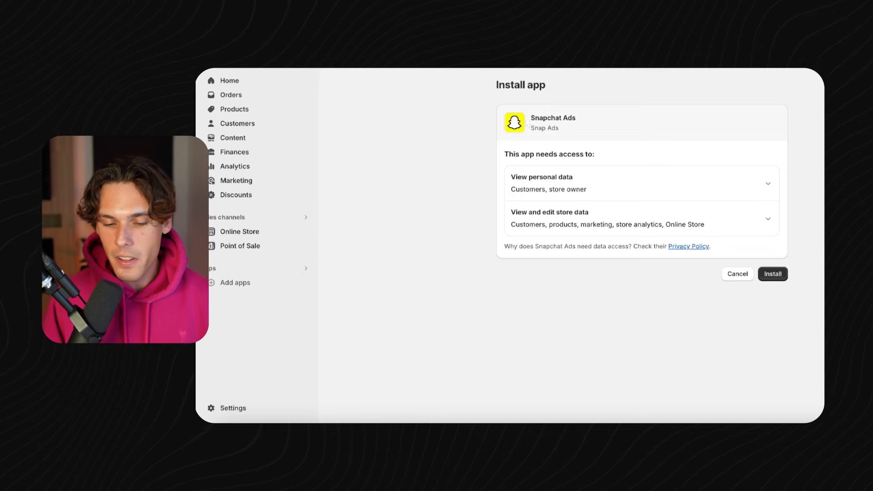
click(773, 274)
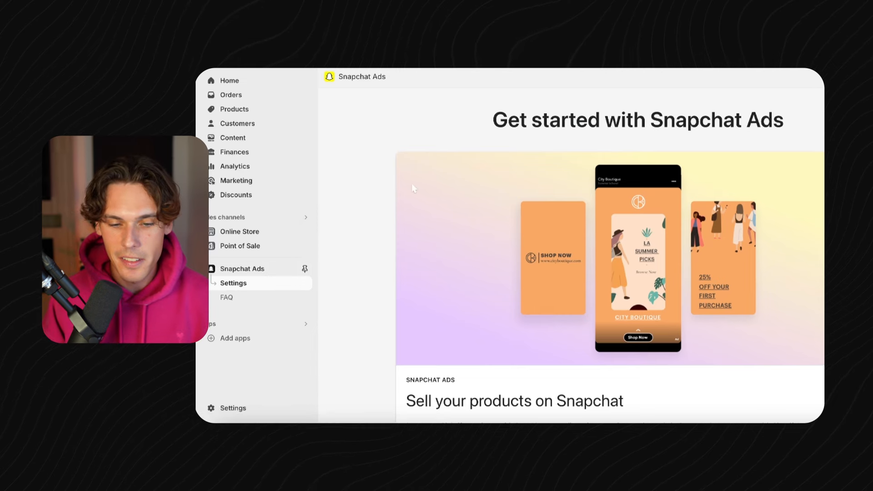
scroll(483, 159, down, 2)
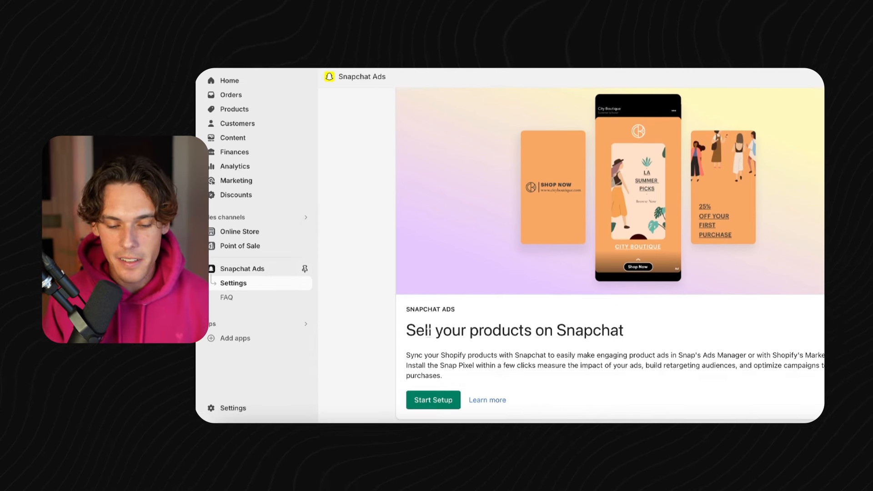
click(424, 400)
click(817, 156)
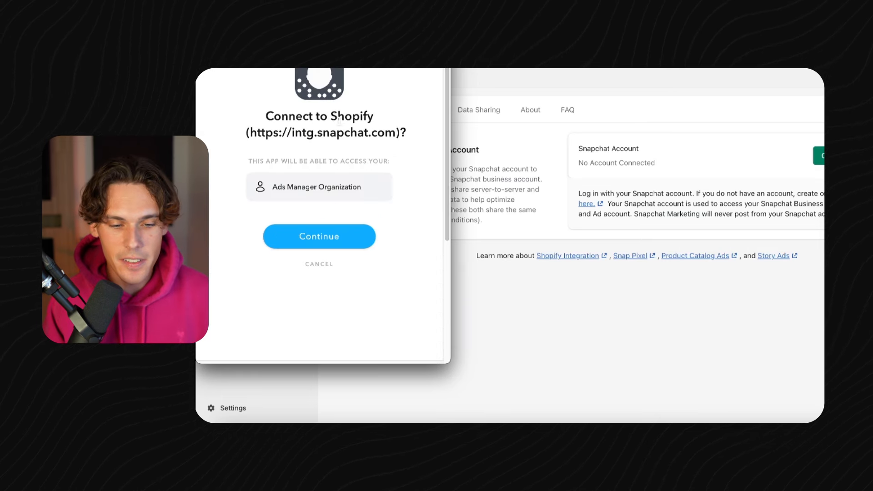
click(334, 237)
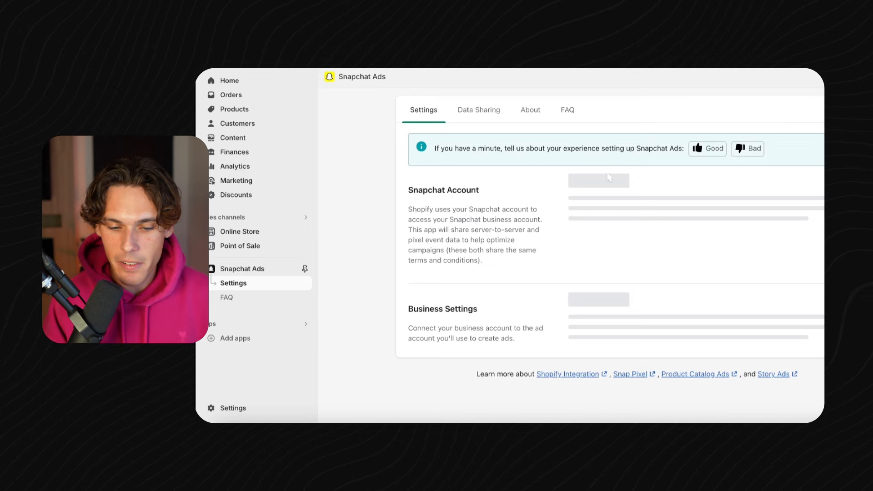
- Accept and save the Snapchat Ads business settings with Create or Connect Snap Pixel enabled and United States as the target country
scroll(633, 189, down, 1)
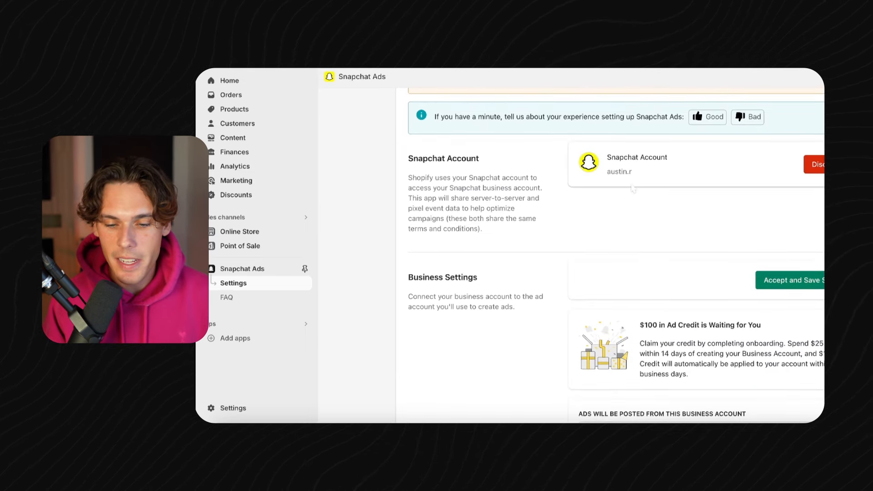
scroll(660, 185, down, 5)
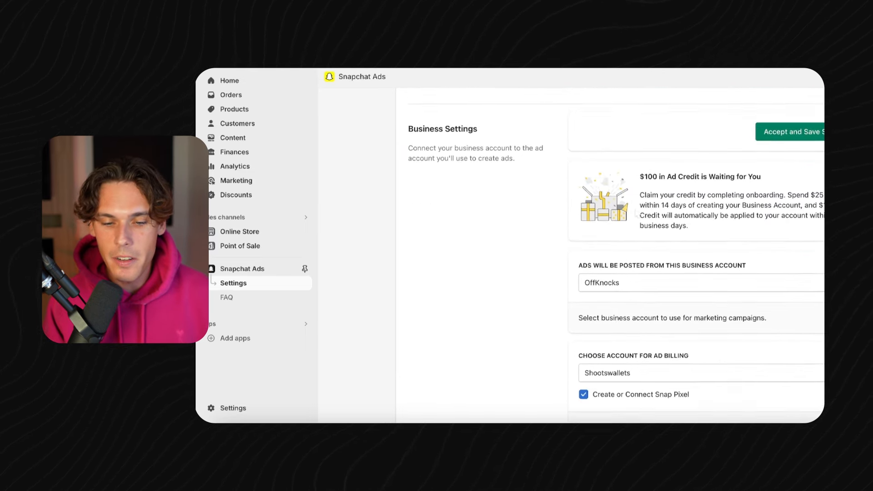
scroll(639, 246, down, 3)
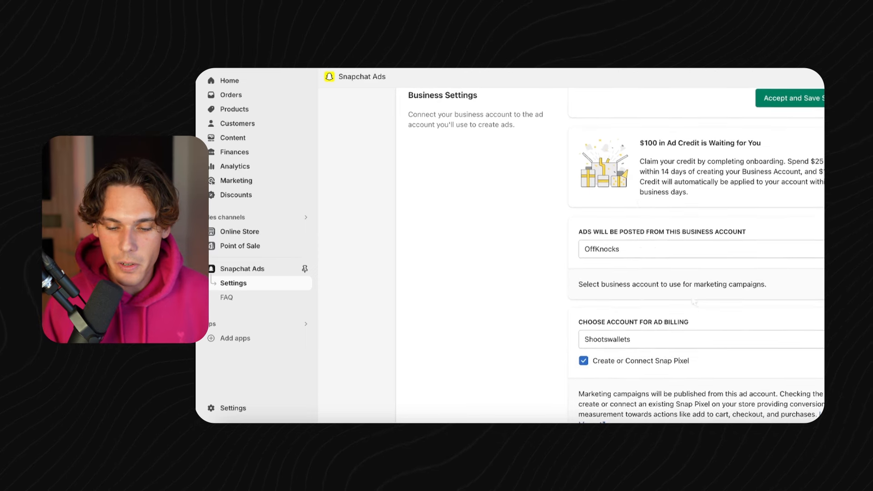
scroll(702, 295, down, 1)
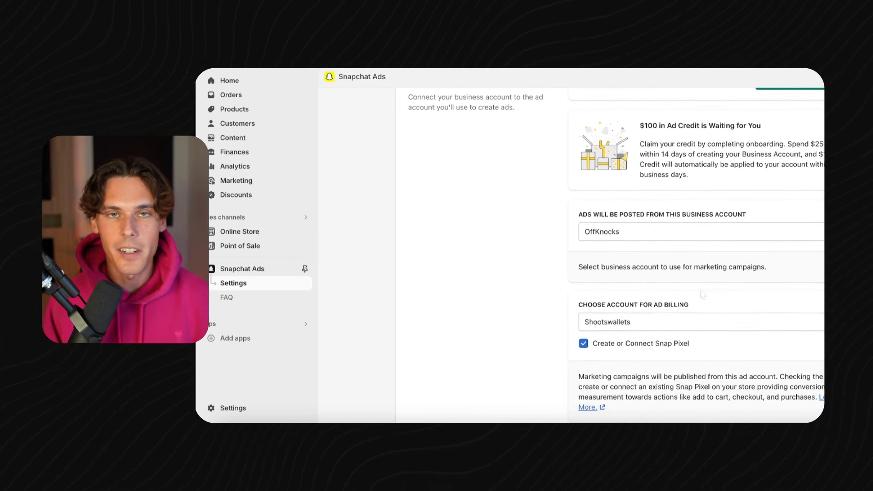
scroll(649, 155, down, 2)
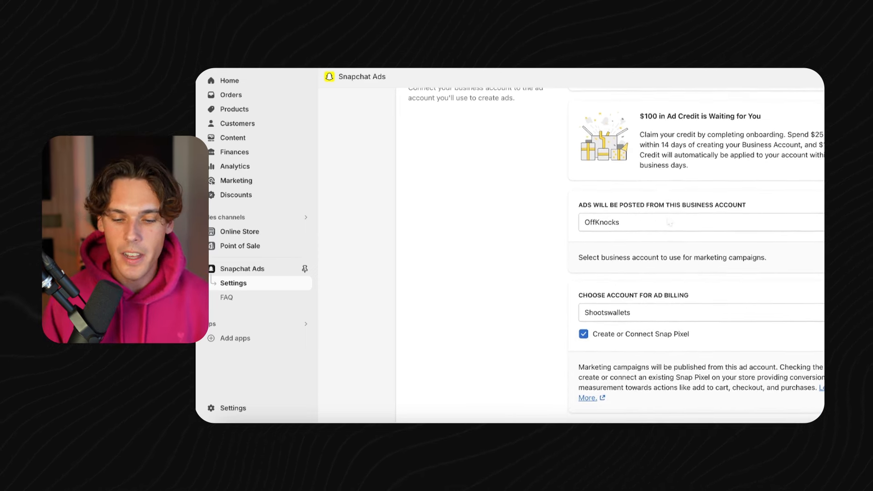
scroll(669, 222, down, 5)
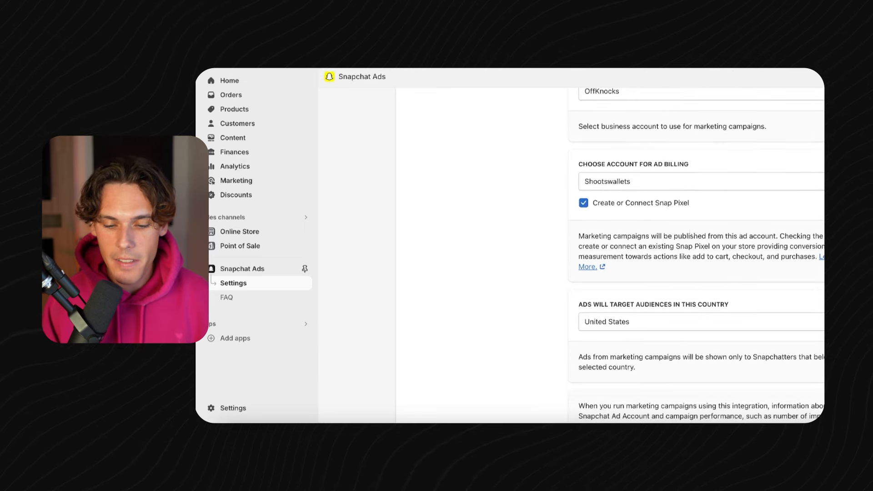
scroll(682, 299, down, 8)
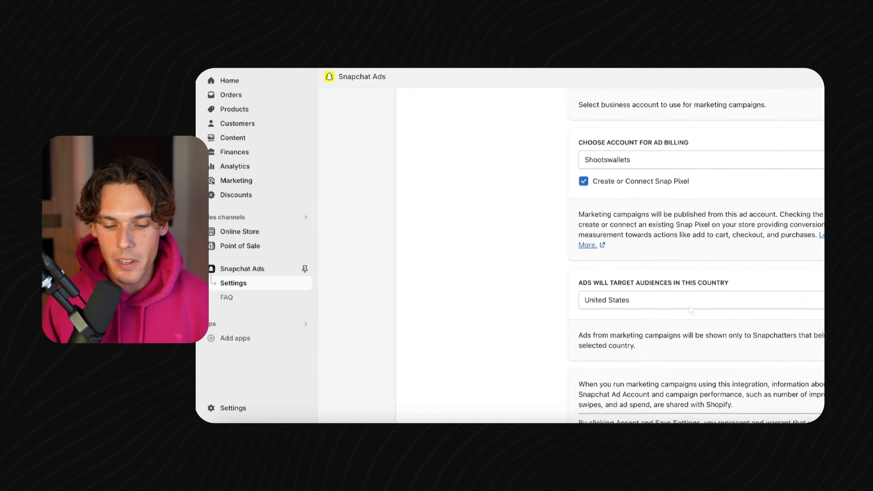
scroll(700, 301, up, 3)
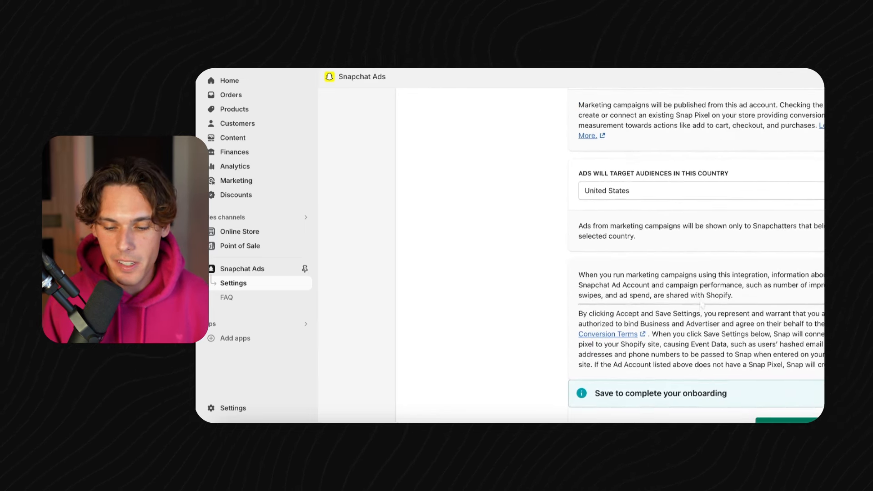
scroll(700, 300, down, 5)
click(798, 313)
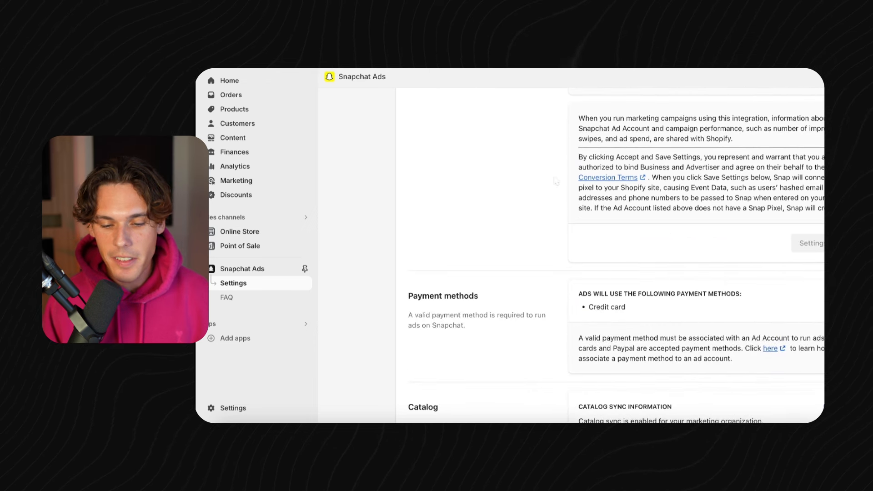
- Review the payment methods and catalog sync information, and open the Data Sharing settings for the store's pixel
scroll(585, 196, down, 5)
scroll(586, 197, down, 1)
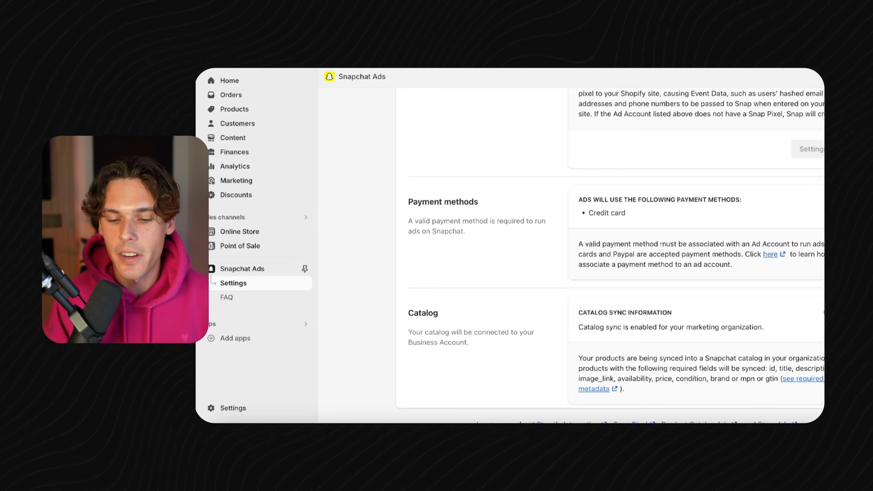
scroll(664, 238, down, 1)
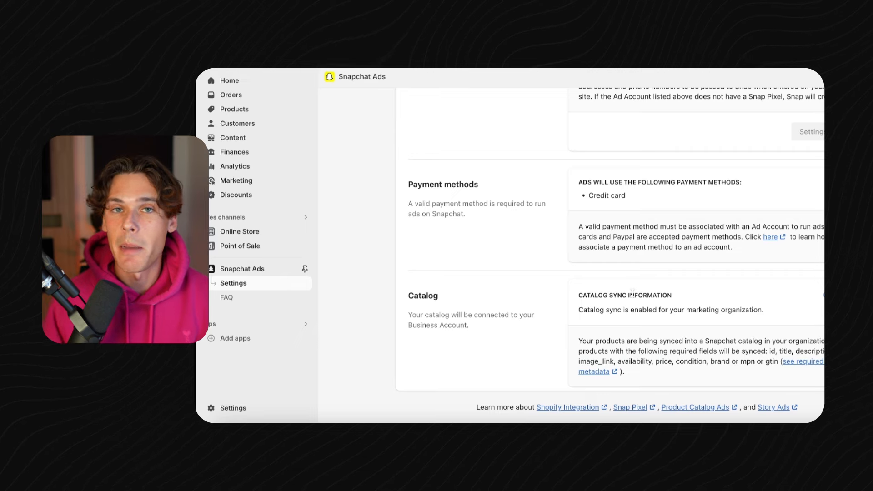
scroll(729, 302, up, 10)
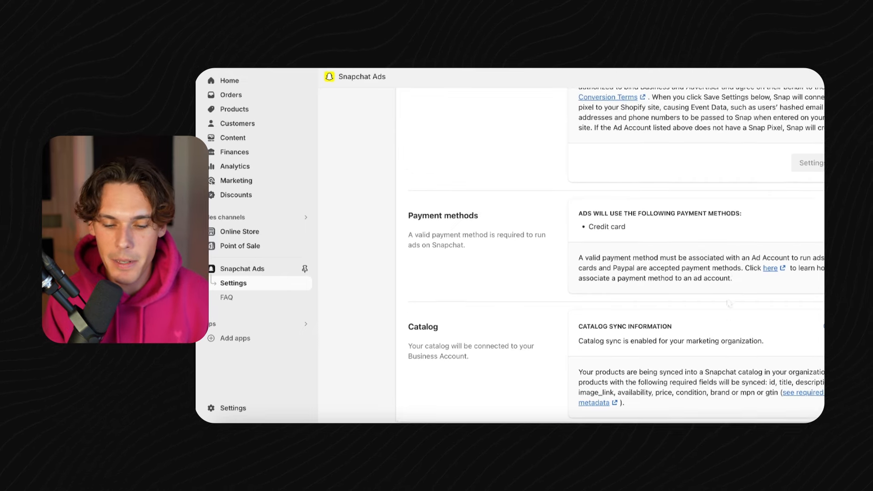
scroll(726, 302, up, 3)
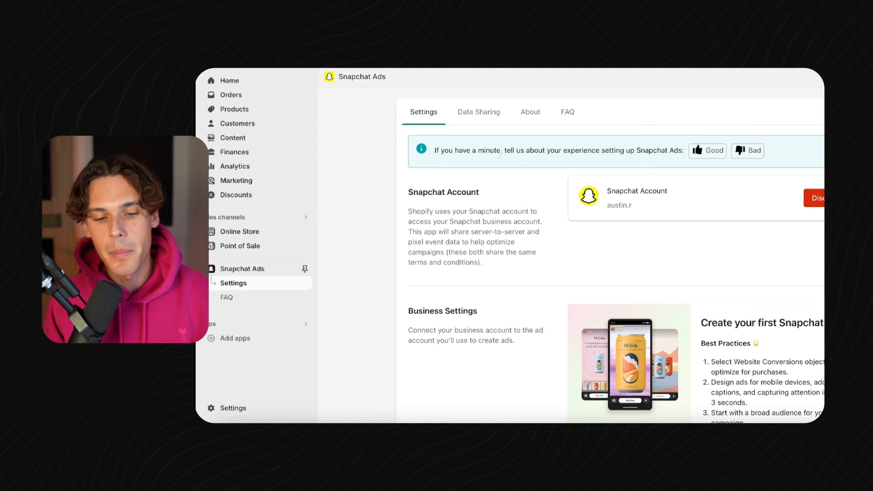
click(480, 114)
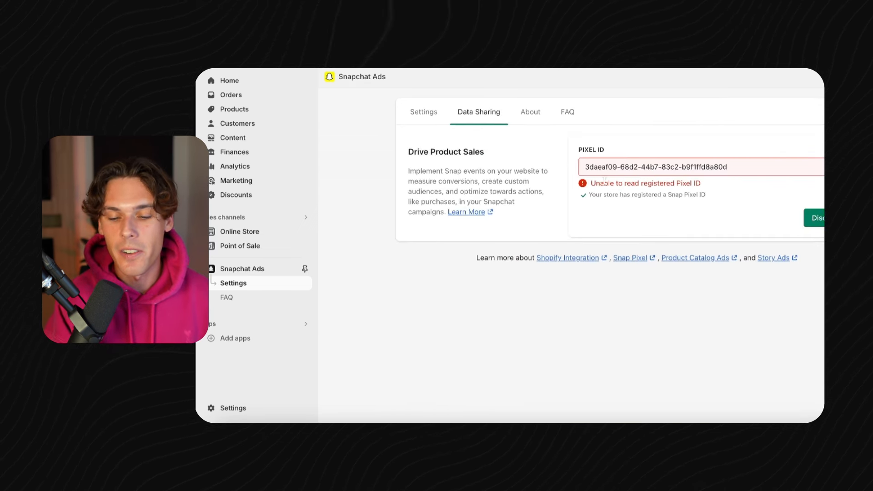
- Return to the US 18+ Marketing angle 1 ad set in Snapchat Ads Manager and review its pixel and Budget & Schedule settings
click(626, 167)
click(718, 189)
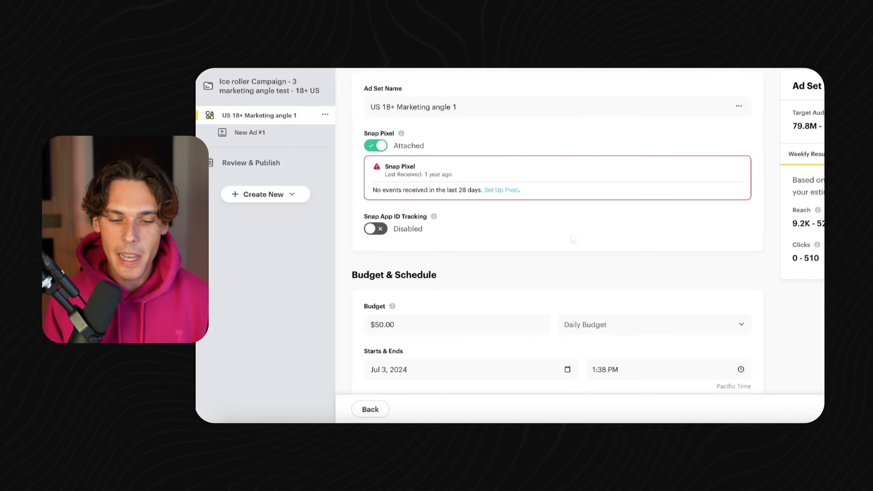
scroll(572, 239, down, 1)
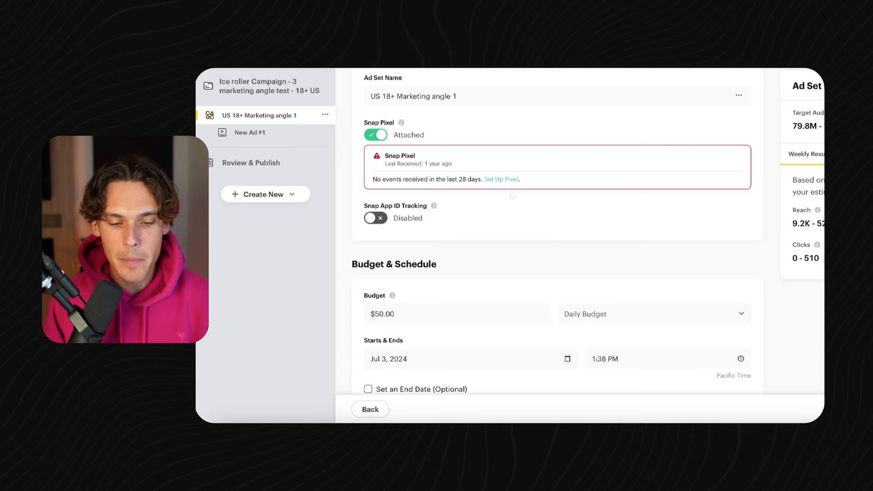
scroll(512, 194, down, 2)
scroll(442, 183, down, 4)
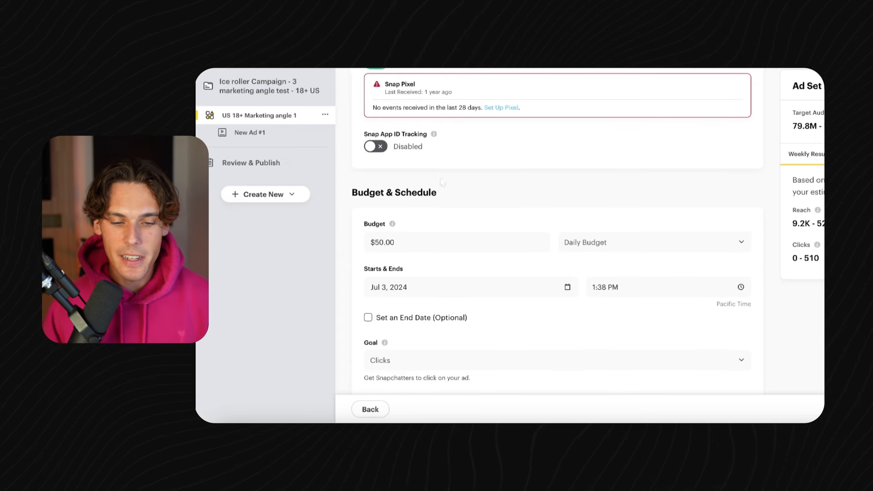
scroll(432, 210, down, 2)
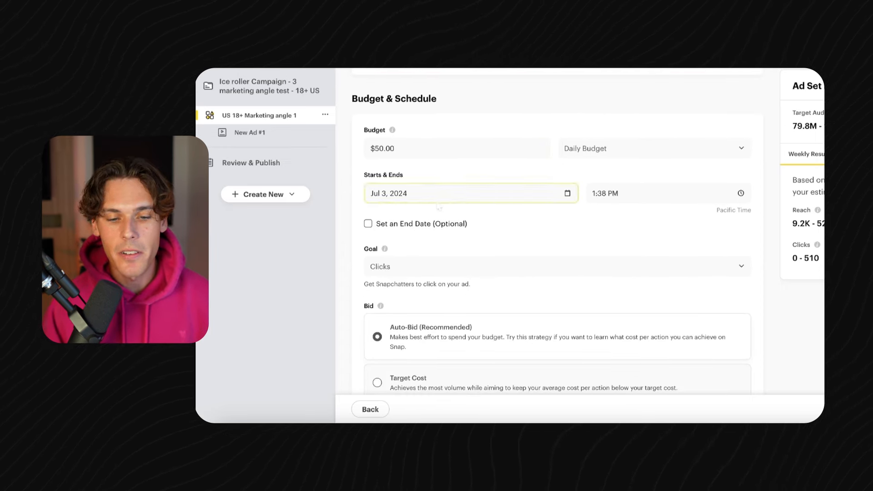
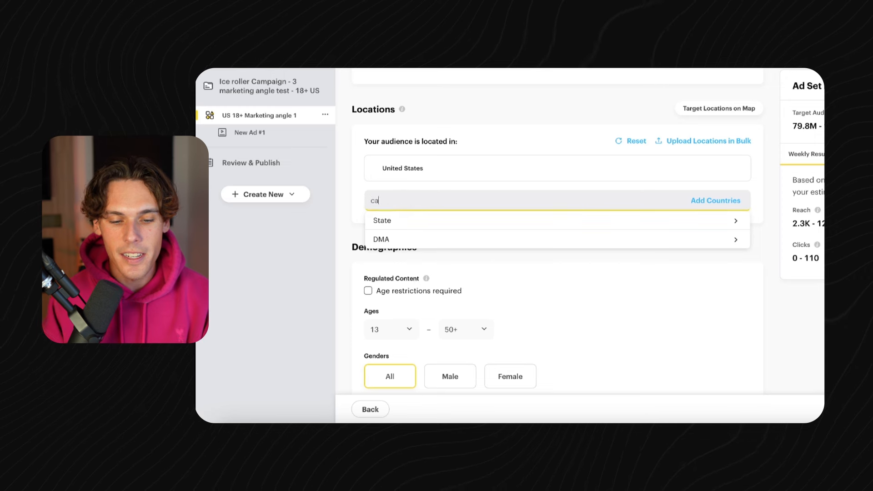
- Try Canada as an additional audience location and remove it again from the ad set
click(429, 223)
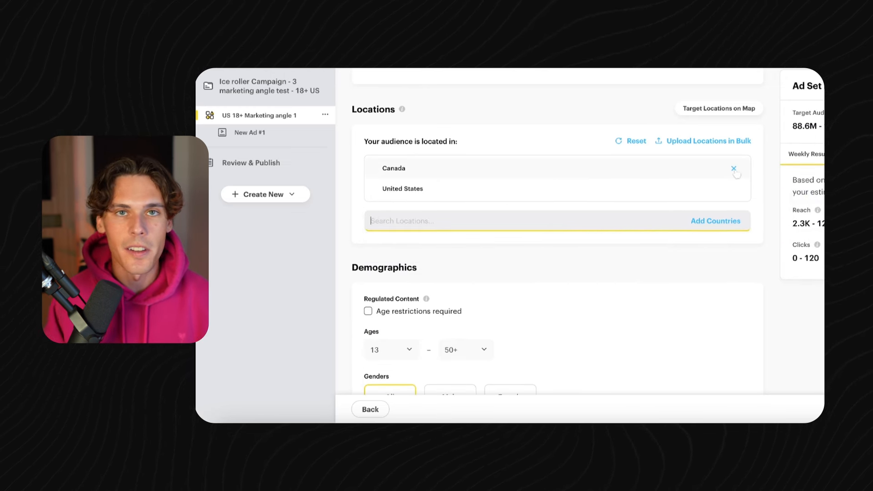
click(733, 169)
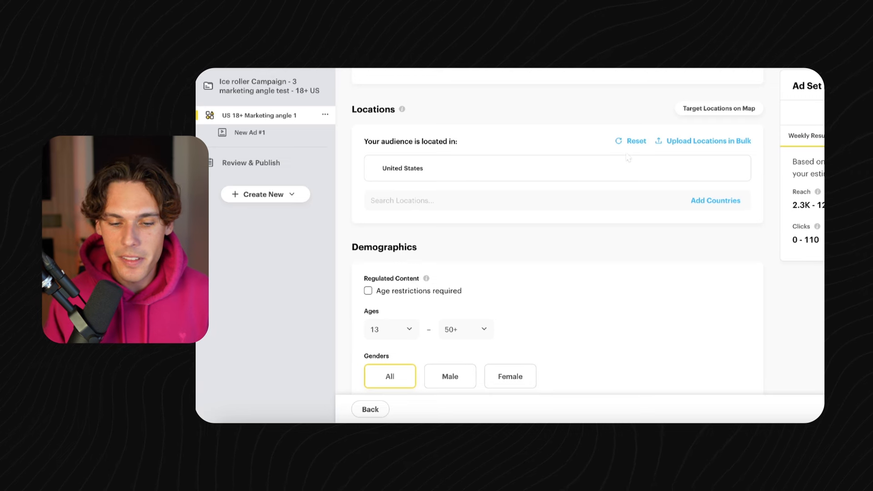
- Set the minimum audience age to 18 in the ad set's Demographics
scroll(505, 229, down, 2)
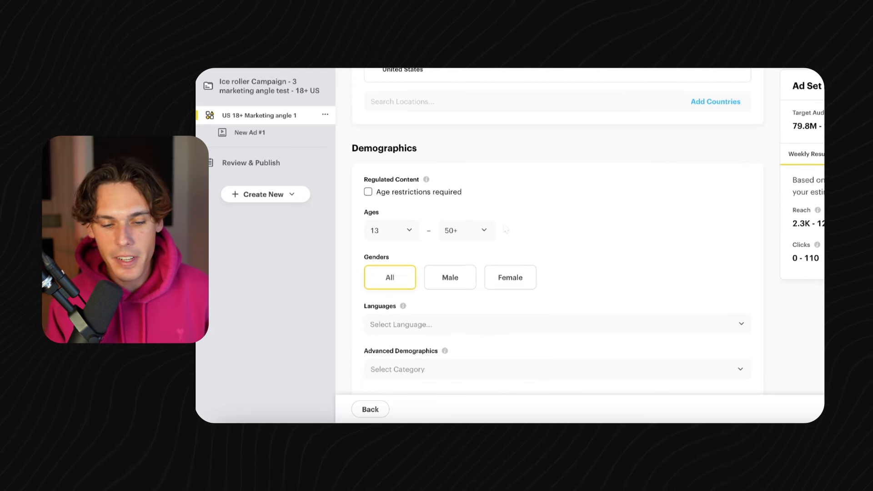
scroll(505, 230, down, 1)
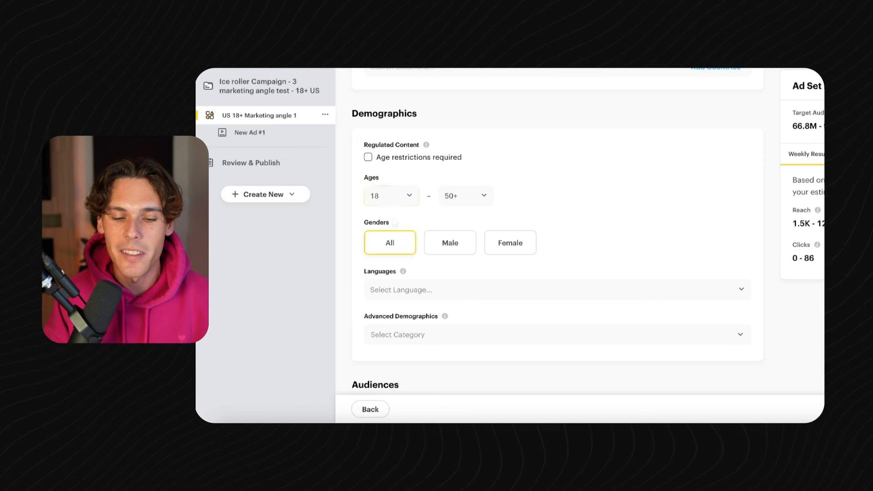
click(412, 201)
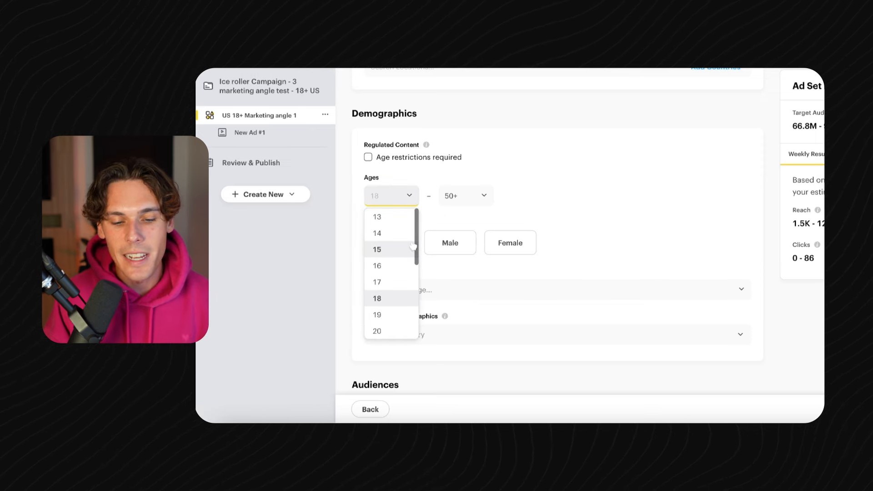
click(550, 190)
- Look over the available audience language options in Demographics without choosing one
click(557, 210)
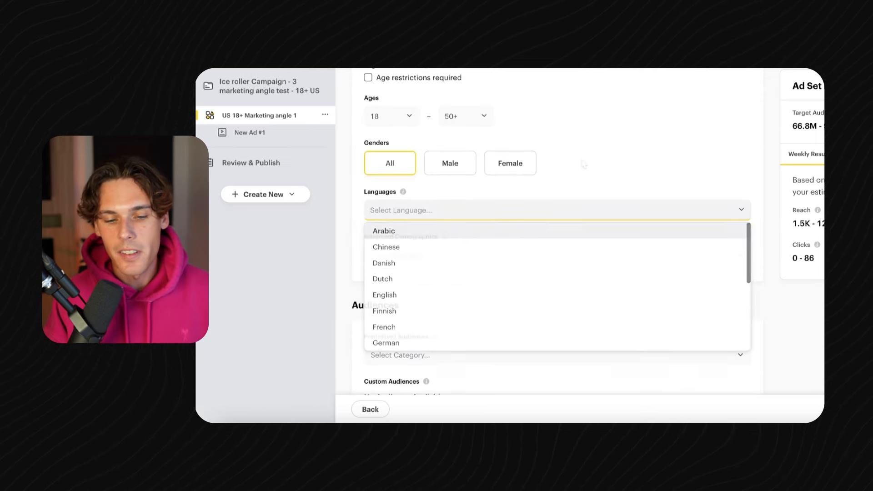
click(584, 164)
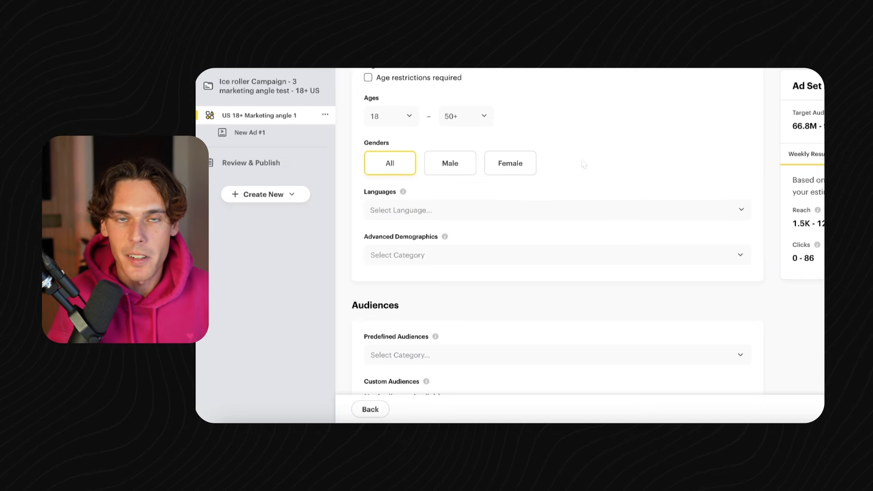
click(475, 210)
click(614, 156)
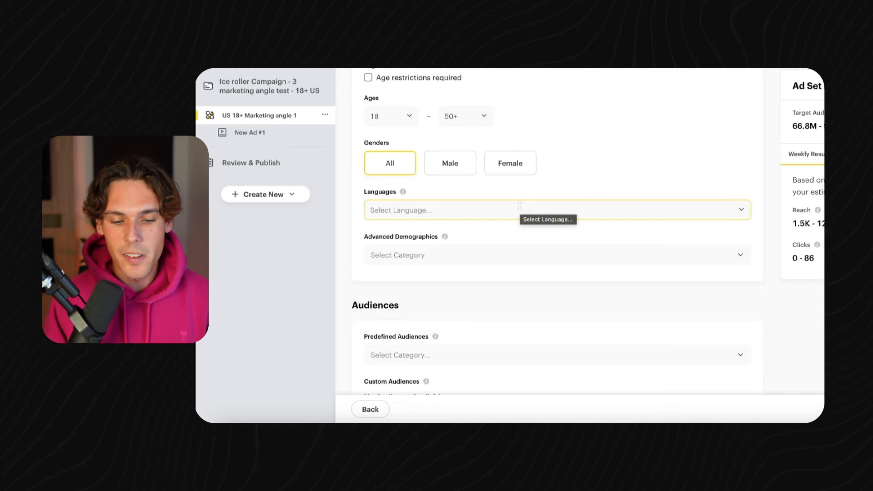
scroll(540, 197, up, 4)
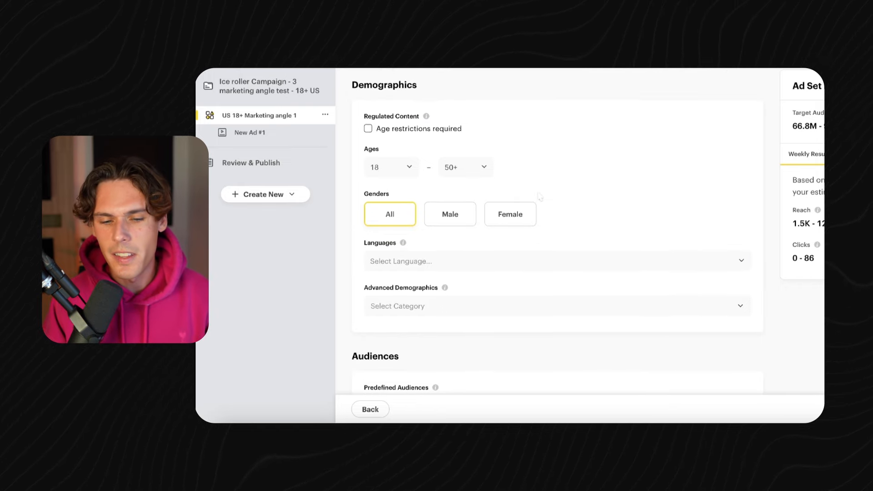
- Look through the Advanced Demographics and Predefined Audiences categories without selecting any
scroll(539, 197, down, 5)
scroll(539, 196, down, 1)
click(517, 150)
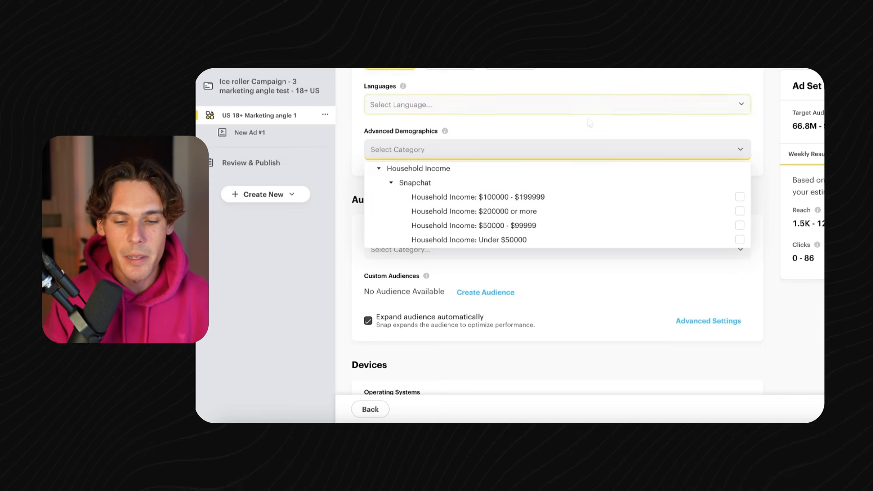
click(586, 146)
scroll(587, 132, down, 1)
scroll(587, 131, down, 3)
click(505, 160)
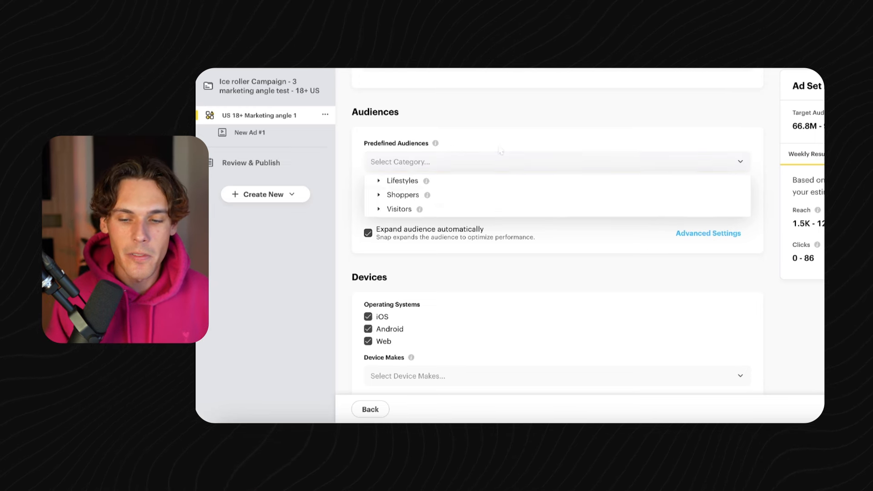
click(500, 151)
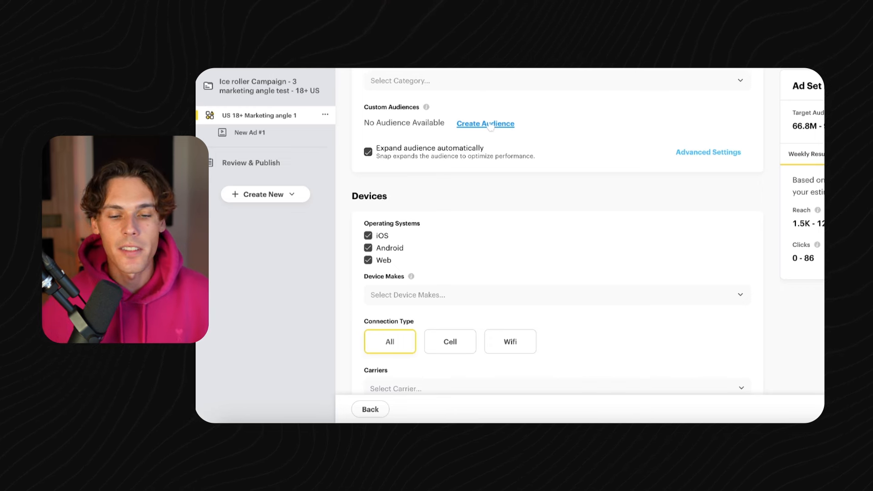
- Review the ad set's Custom Audiences, Devices and Delivery settings
scroll(524, 156, down, 1)
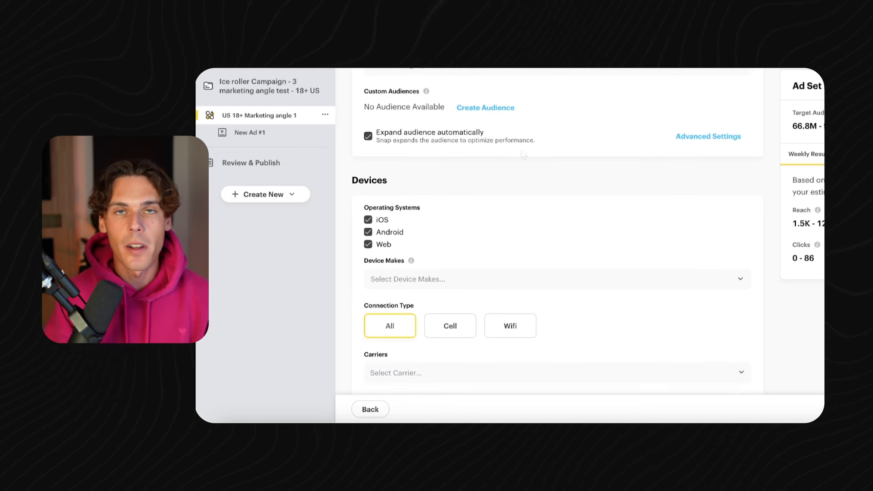
scroll(564, 172, down, 2)
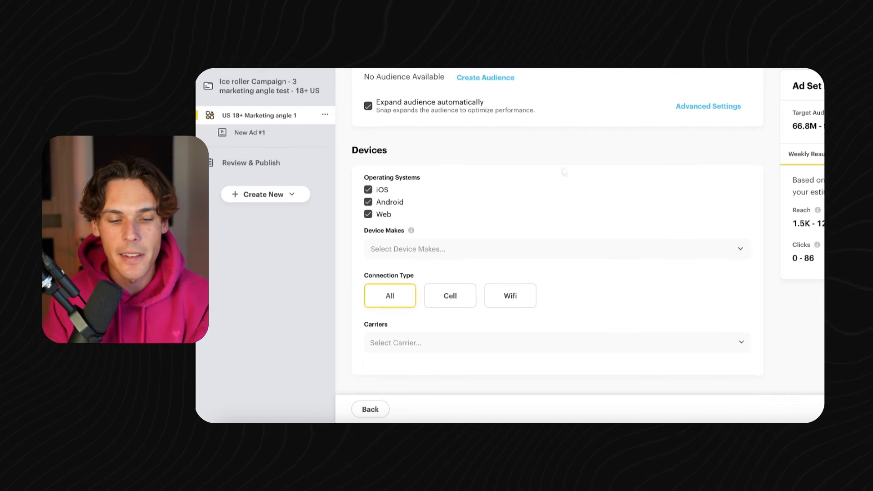
scroll(494, 197, down, 2)
scroll(494, 198, down, 2)
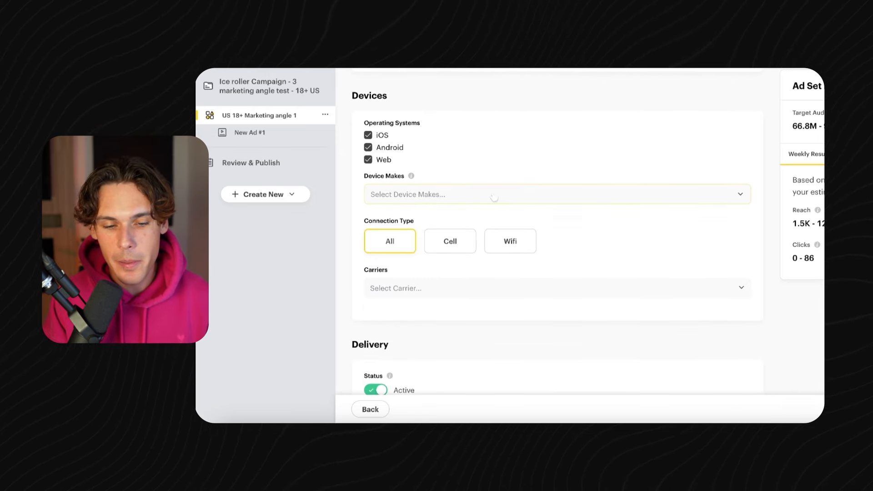
scroll(488, 148, down, 3)
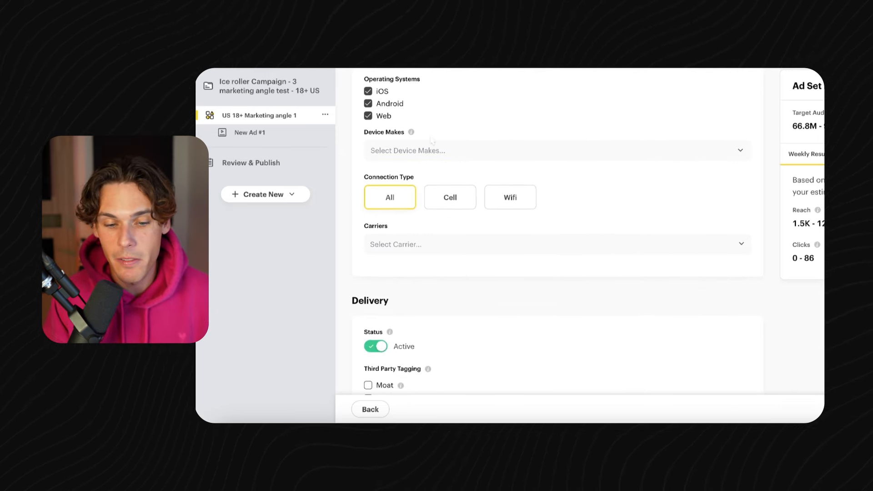
scroll(489, 148, down, 2)
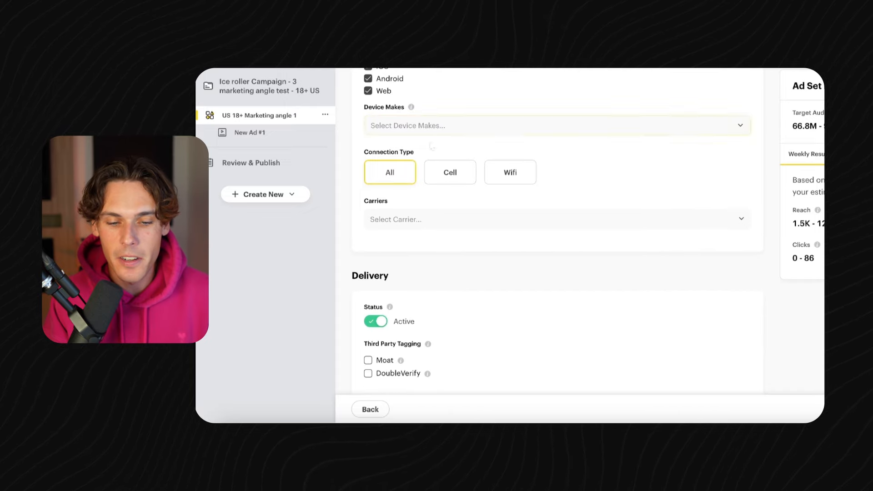
scroll(431, 146, down, 2)
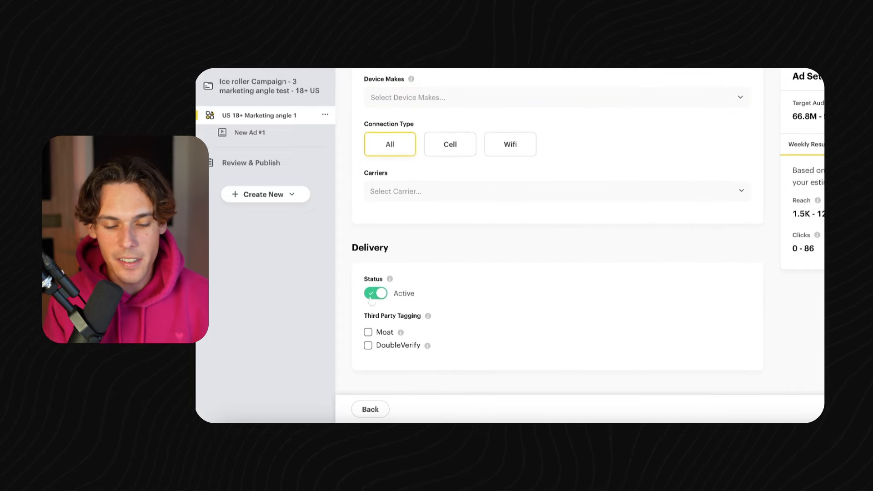
- Duplicate the US 18+ Marketing angle 1 ad set twice
scroll(429, 258, up, 15)
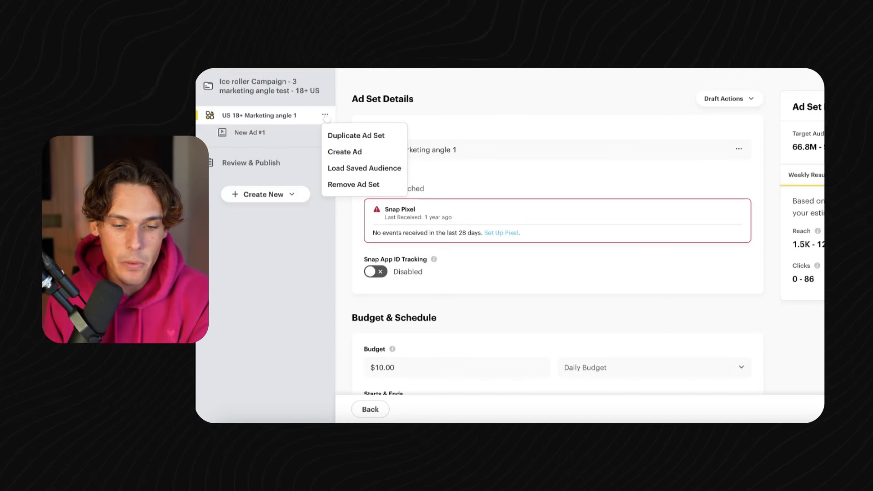
click(358, 136)
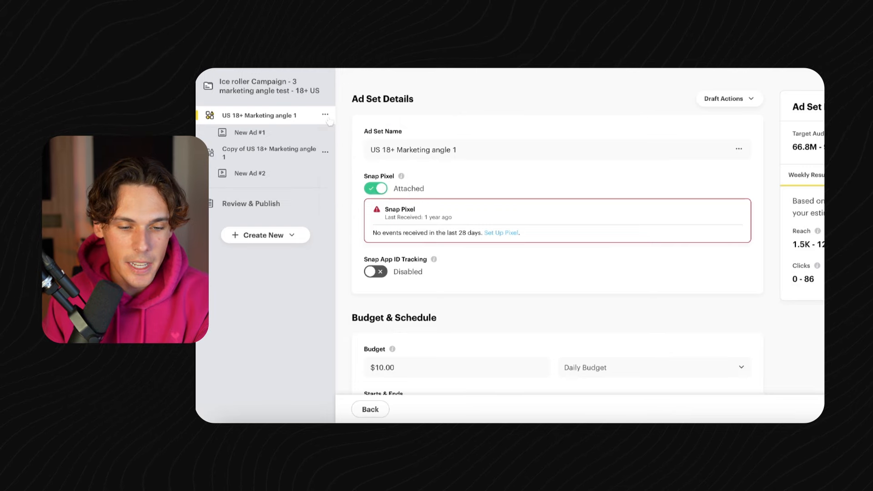
click(325, 115)
click(357, 135)
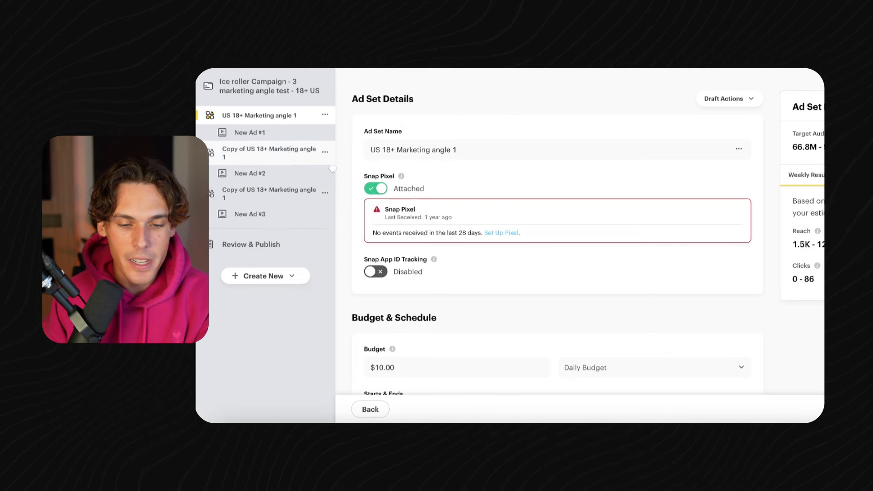
- Check the budget, schedule, goal and bid settings of the duplicated ad sets
scroll(454, 177, down, 8)
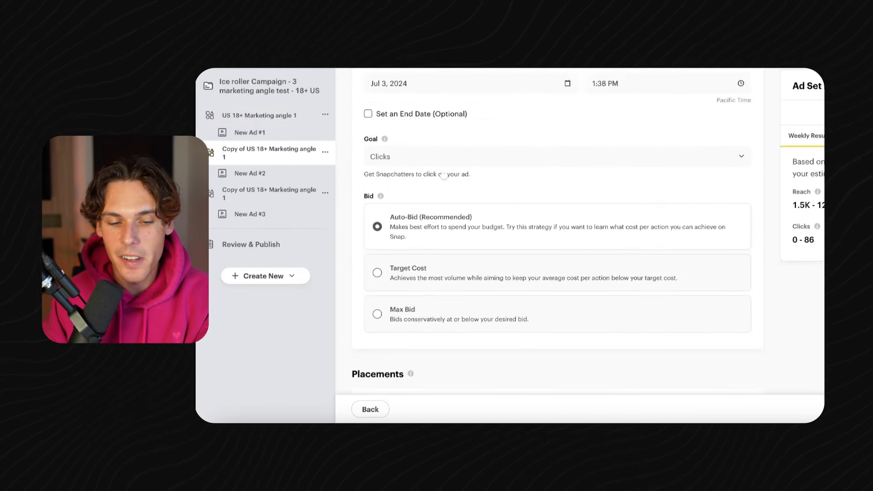
scroll(445, 177, up, 5)
click(294, 195)
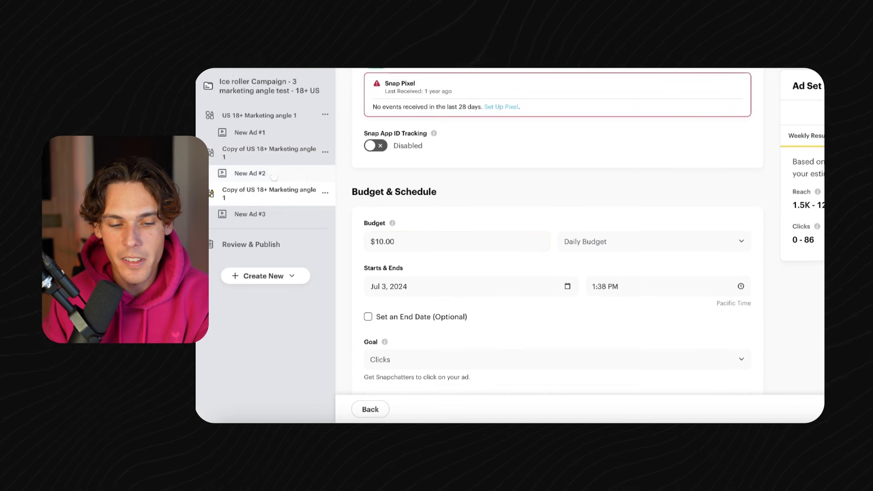
- Rename the first duplicated ad set as US 18+ Marketing angle 2
click(282, 153)
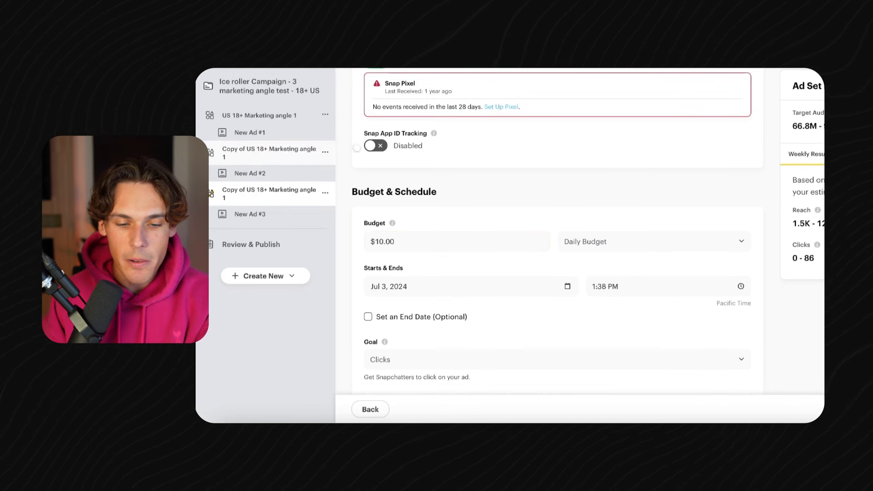
scroll(422, 173, up, 5)
click(399, 149)
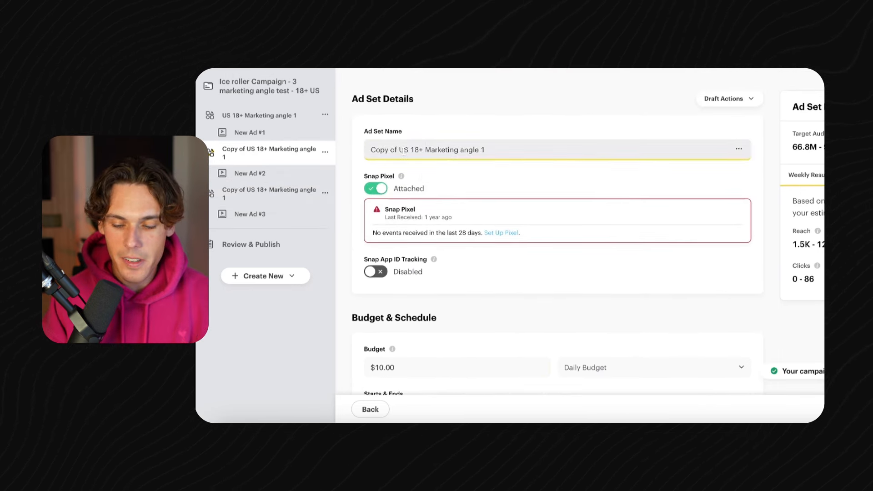
key(BackSpace)
key(BackSpace)
key(BackSpace)
key(BackSpace)
key(BackSpace)
key(BackSpace)
key(BackSpace)
key(BackSpace)
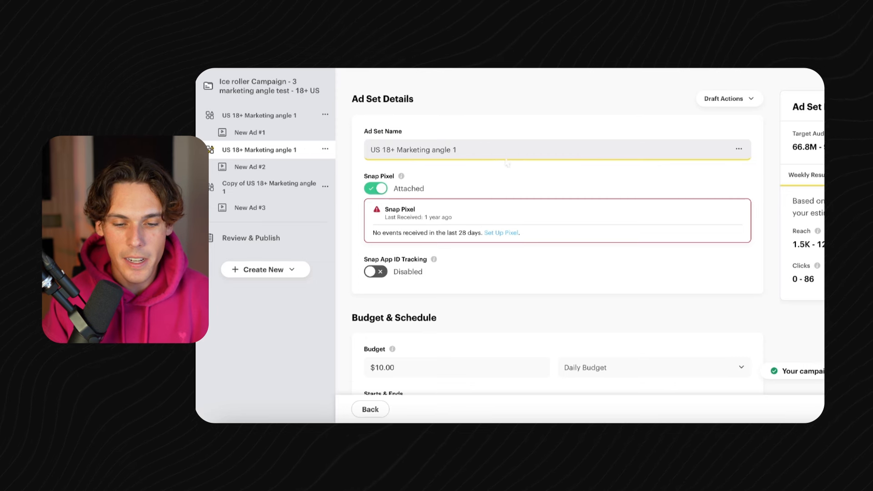
key(BackSpace)
text(2)
- Rename the remaining duplicated ad set as US 18+ Marketing angle 3
click(298, 185)
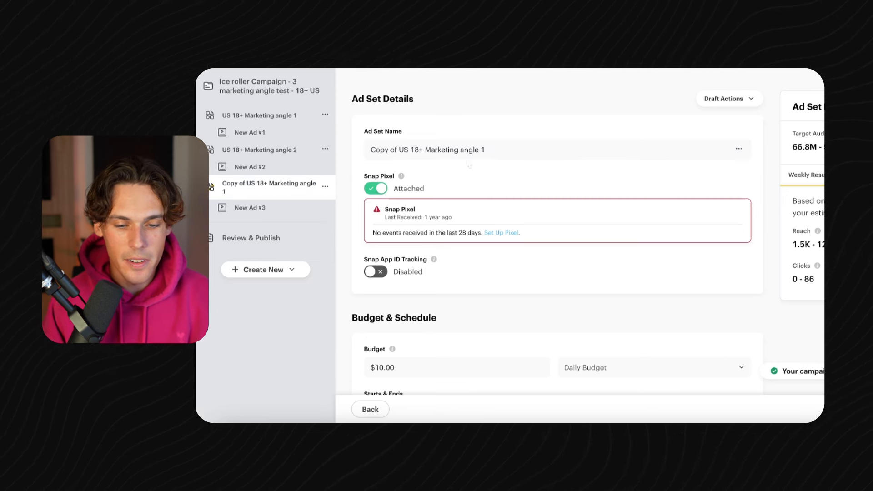
click(400, 150)
key(BackSpace)
key(BackSpace)
key(BackSpace)
key(BackSpace)
key(BackSpace)
key(BackSpace)
key(BackSpace)
key(BackSpace)
click(458, 149)
key(BackSpace)
text(3)
click(458, 91)
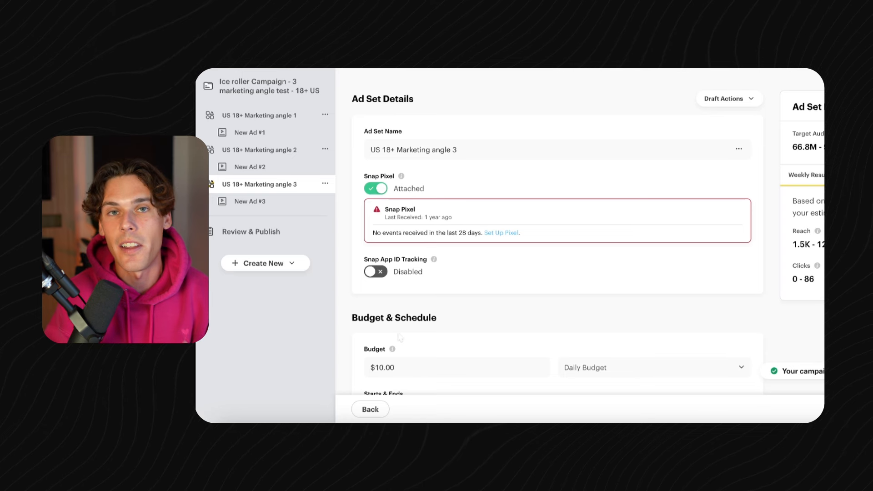
- Name the ad in the US 18+ Marketing angle 1 ad set as Marketing angle 1
click(259, 134)
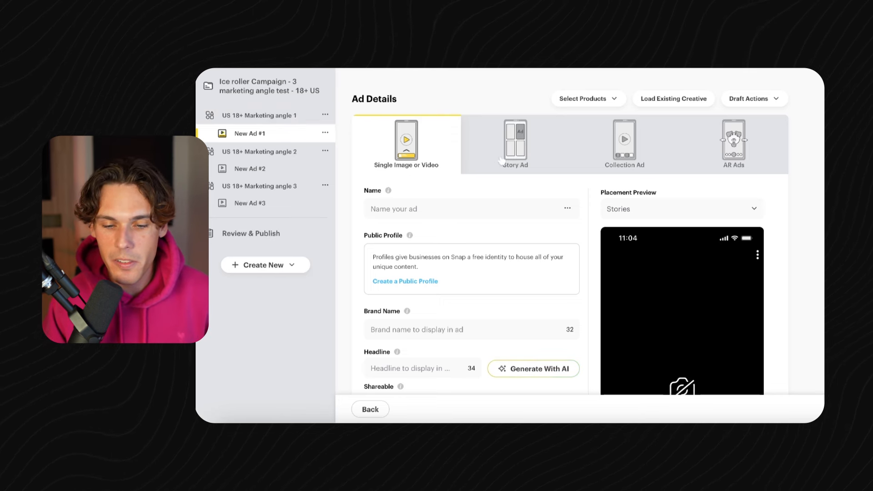
scroll(601, 179, down, 1)
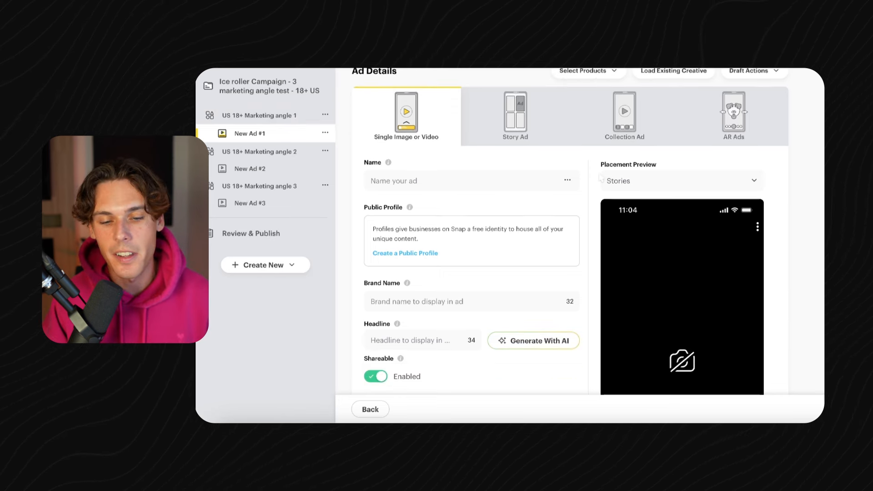
click(406, 183)
text(Marketing angle 1)
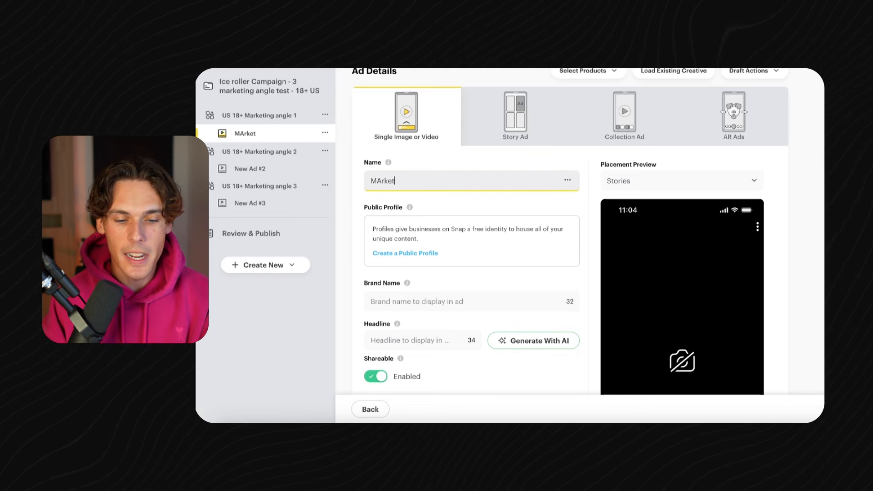
- Set the brand name of the Marketing angle 1 ad to ICE roller
scroll(428, 216, down, 1)
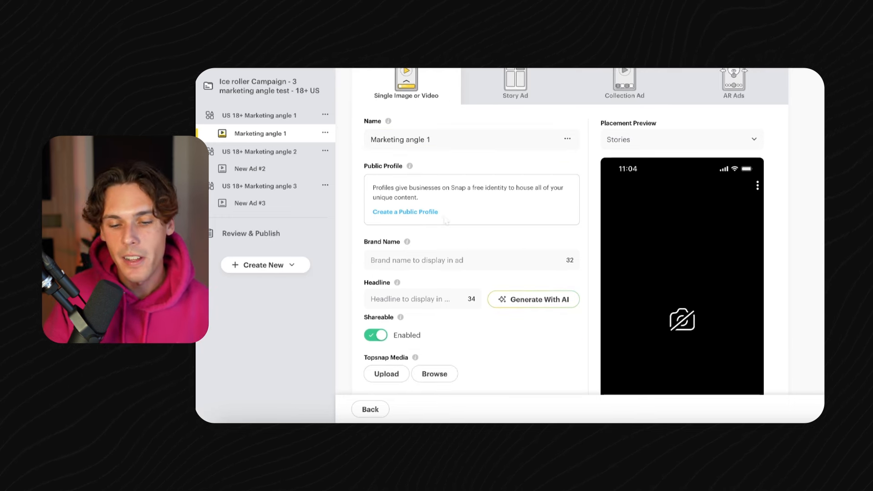
scroll(479, 220, down, 1)
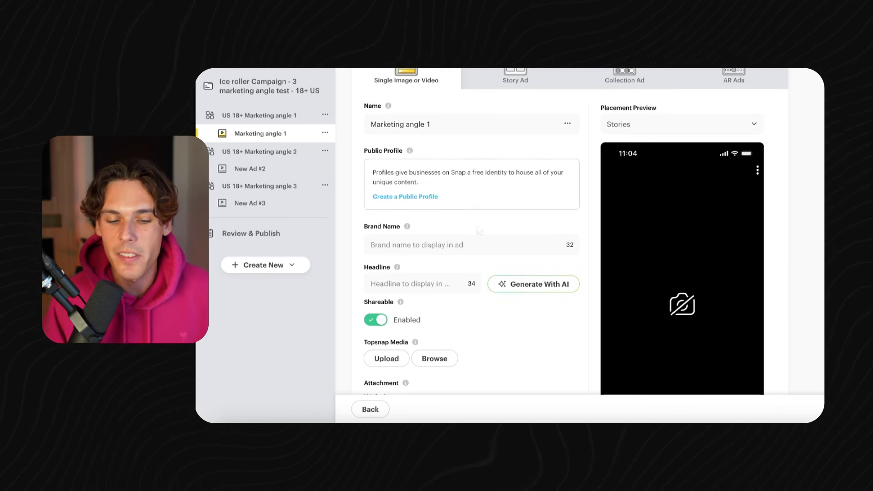
scroll(455, 213, down, 1)
click(419, 223)
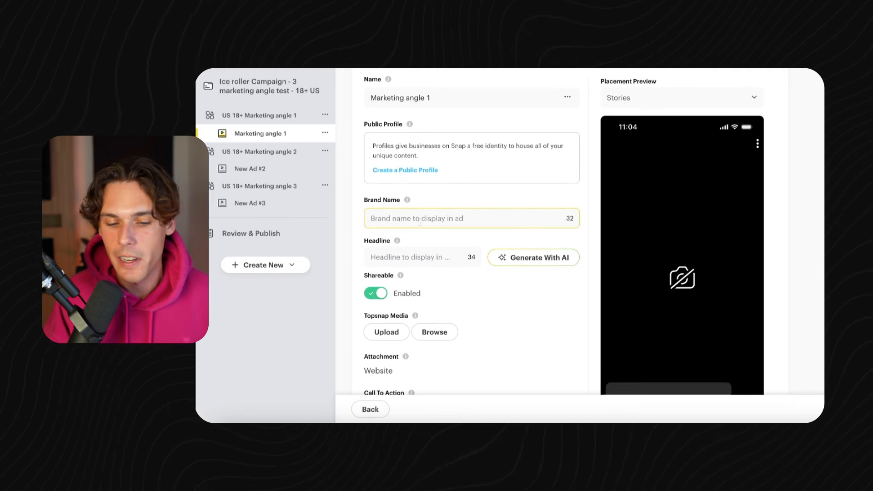
text(ICE ro)
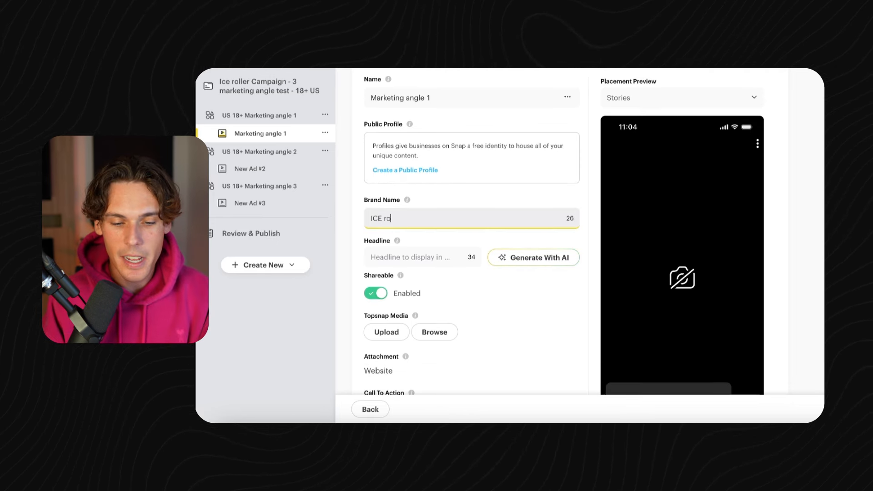
text(ller)
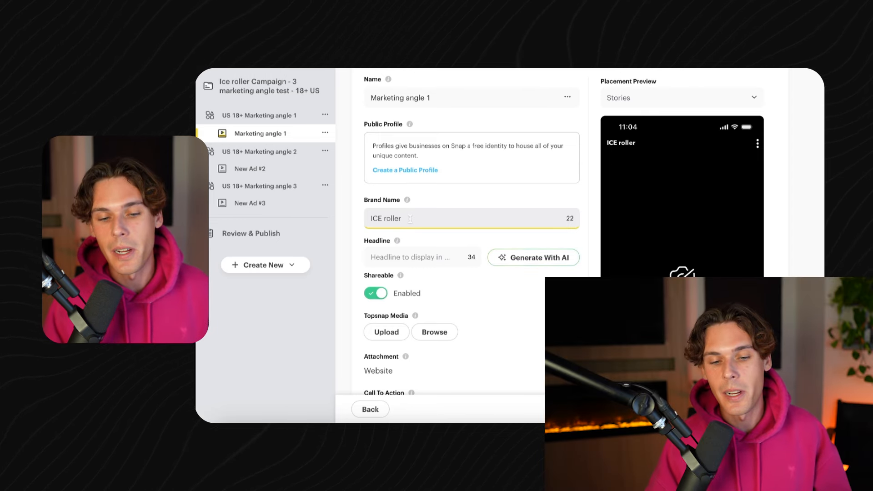
click(472, 255)
scroll(472, 254, down, 1)
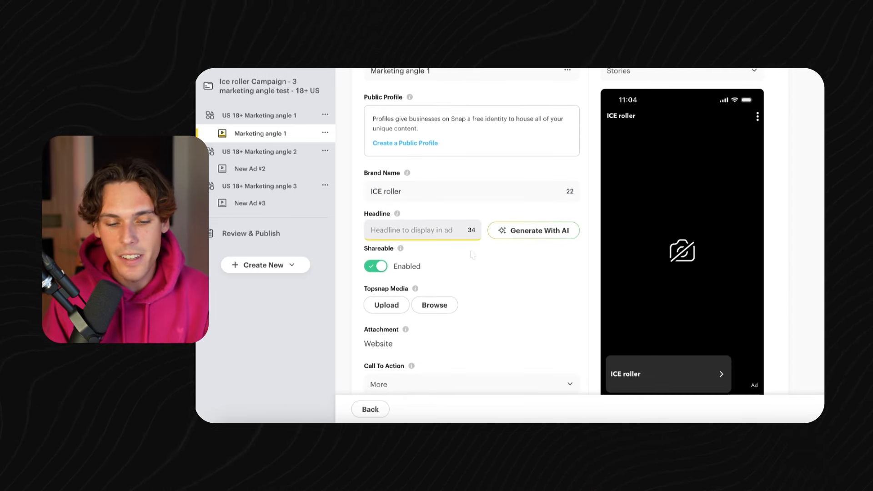
text(asdijaoisdjaosijd)
key(ctrl+a)
key(BackSpace)
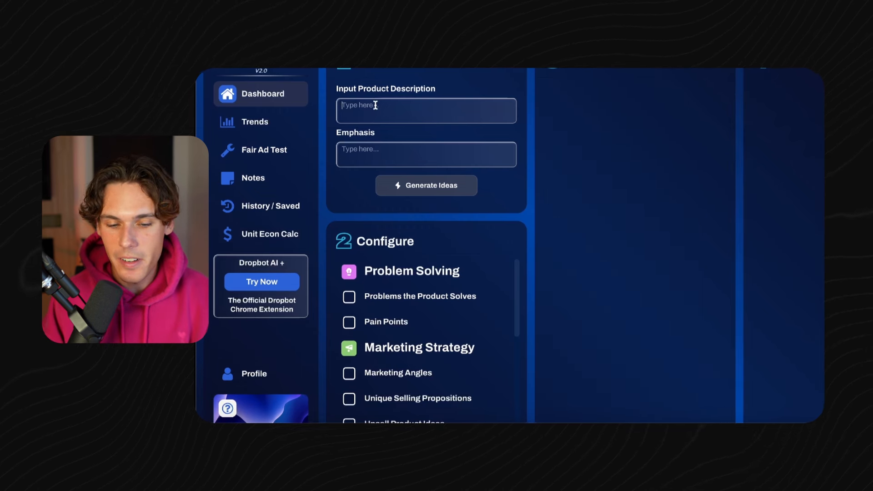
- In Dropbot, enter the product description "facial ice roller" with the emphasis "to smooth out wrinkles"
text(facial ice roller)
key(Tab)
text(to smooth )
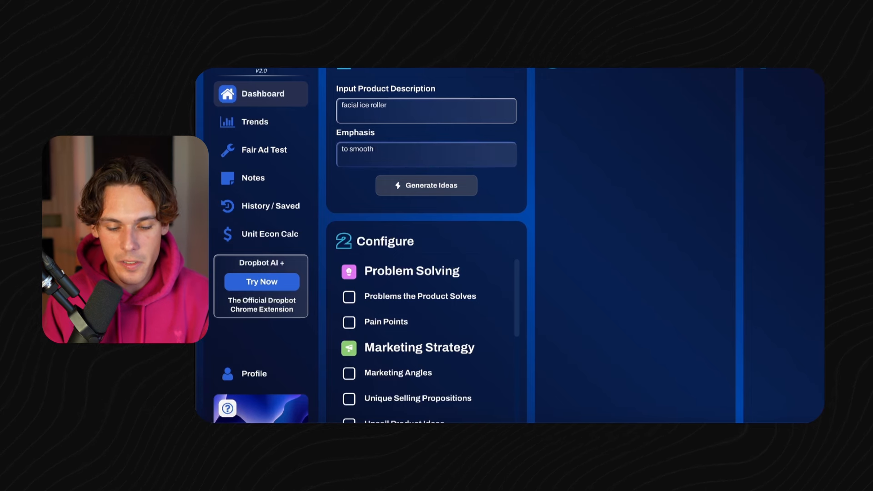
text(out wrinkles)
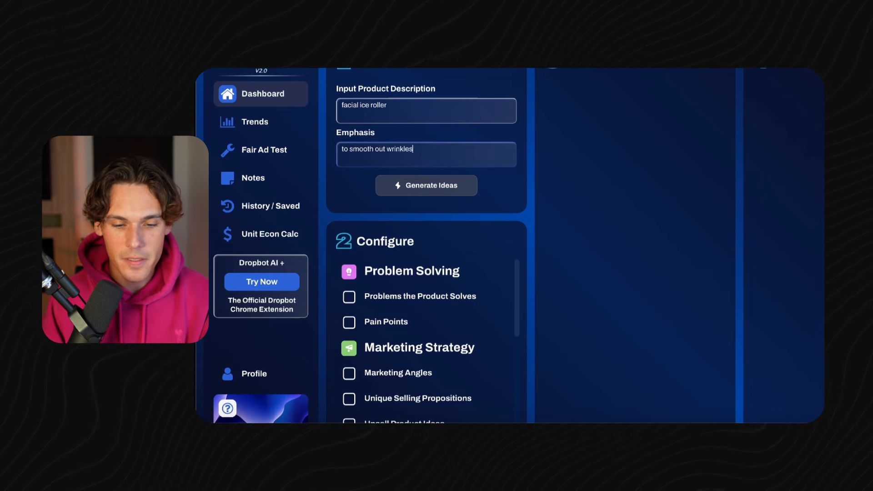
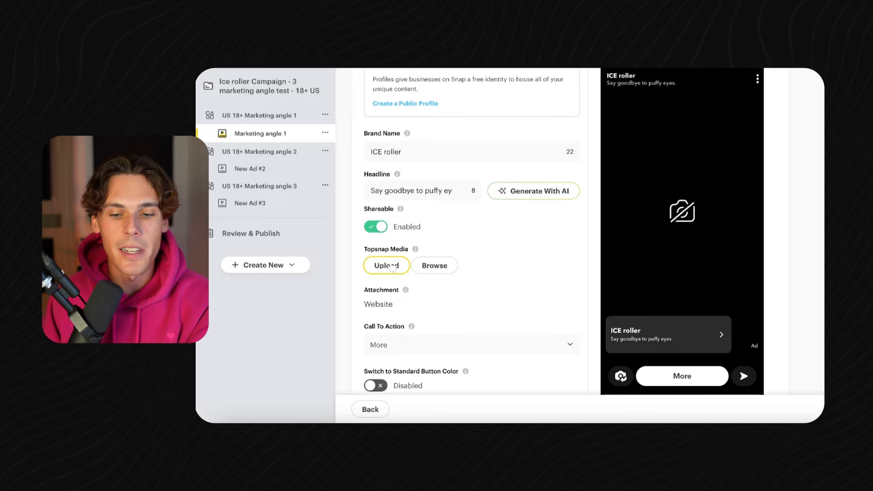
- In the Snapchat ad, upload Ice Roller 15s Video.mov as the Topsnap media and set the call to action to Shop Now
click(392, 266)
click(754, 289)
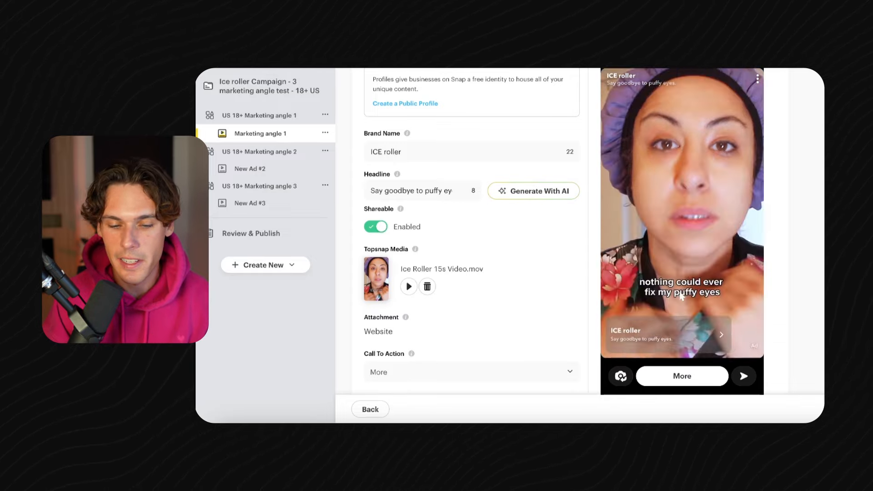
scroll(459, 263, down, 3)
scroll(459, 262, down, 1)
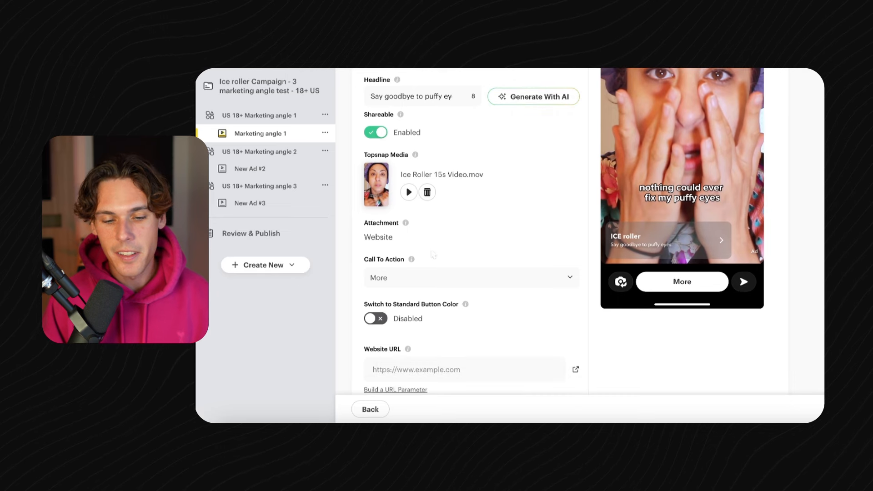
click(466, 278)
scroll(454, 336, down, 3)
scroll(450, 345, down, 1)
click(450, 352)
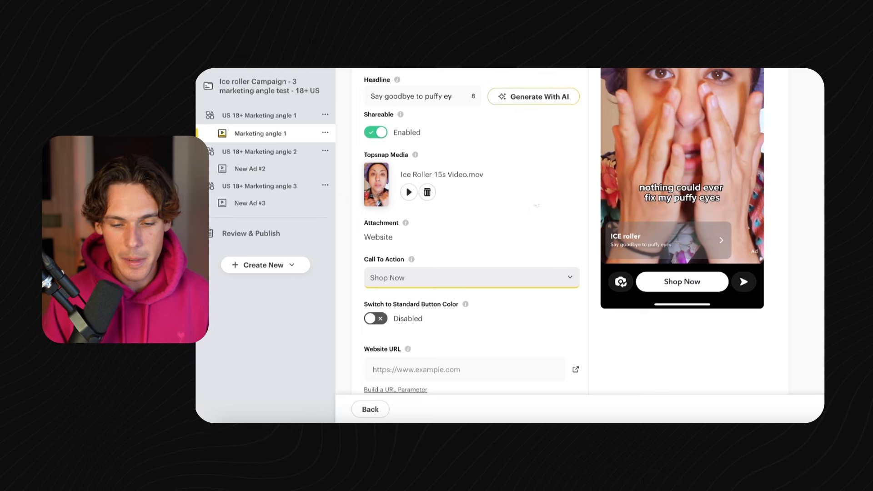
click(457, 279)
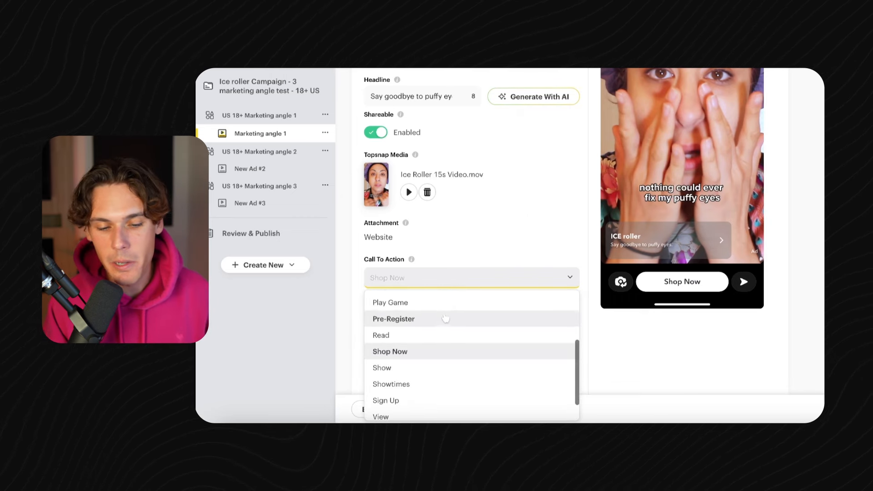
click(440, 356)
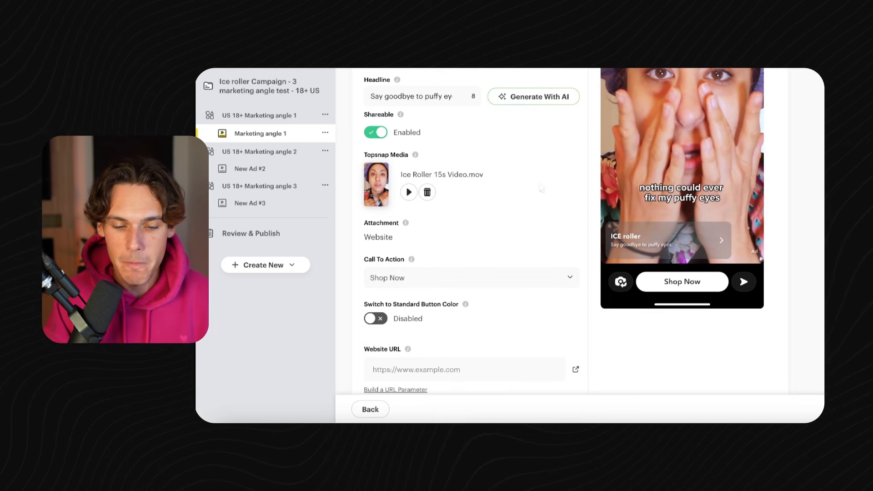
- Try the Switch to Standard Button Color option for the ad and turn it back off
scroll(541, 188, down, 3)
scroll(541, 188, down, 2)
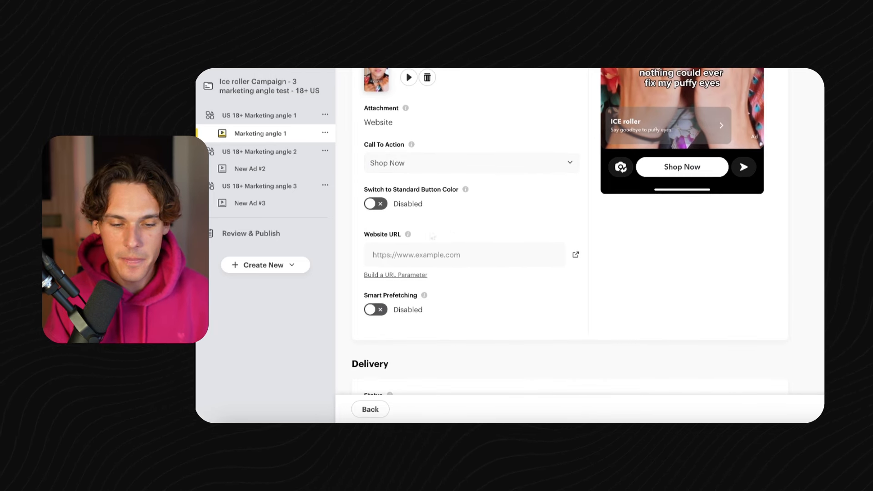
scroll(402, 213, up, 1)
click(375, 221)
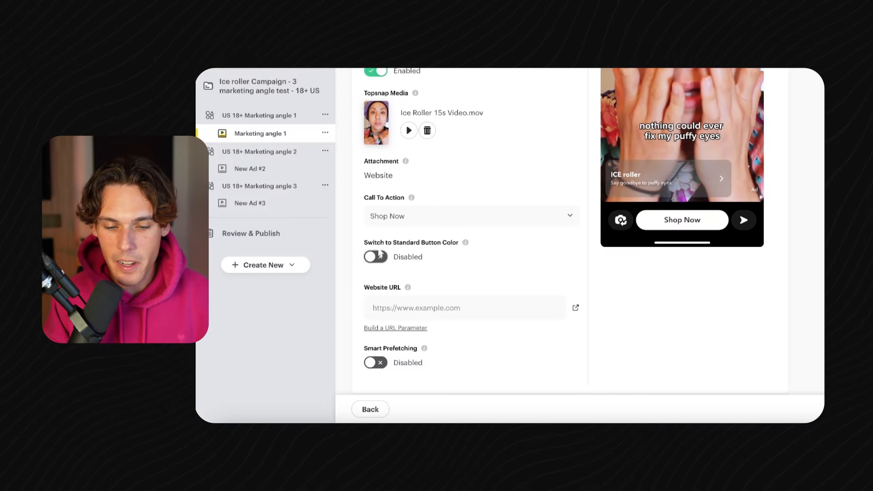
click(377, 256)
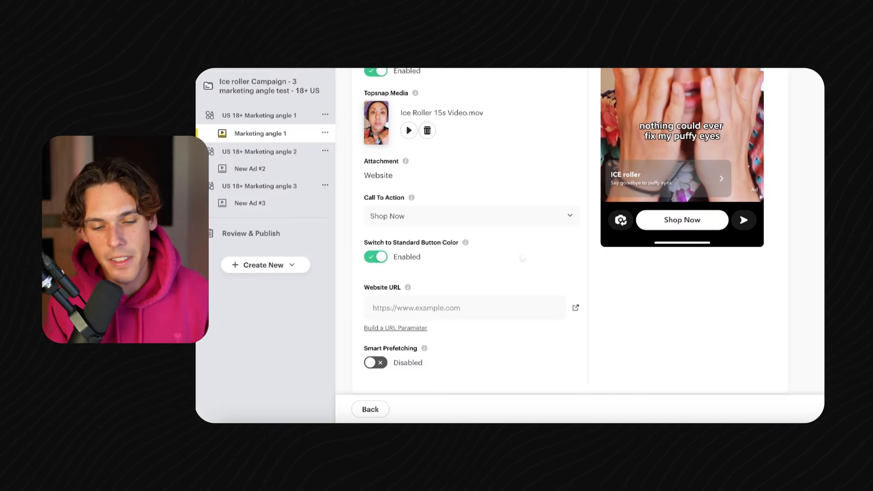
click(376, 257)
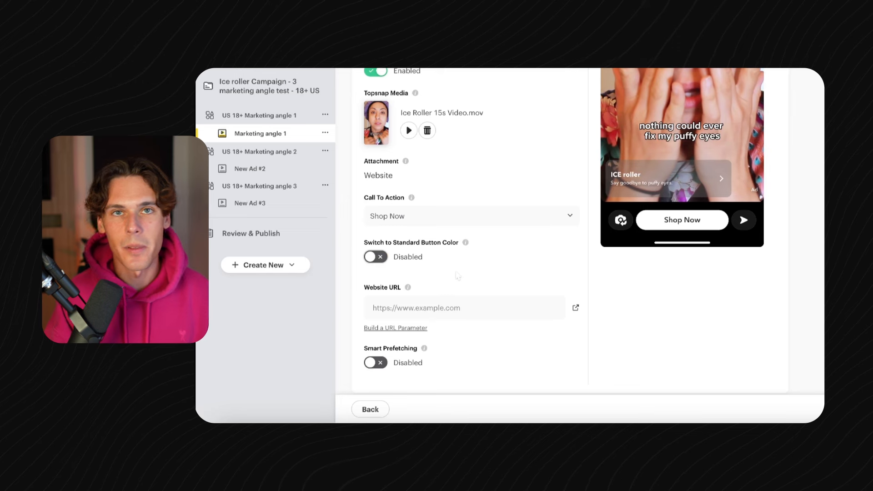
click(444, 312)
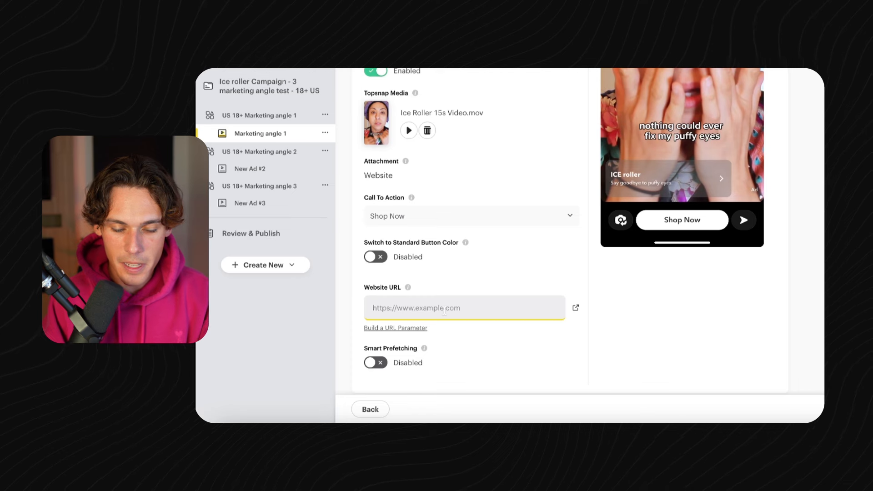
text(https://myshopify.com/product/ice)
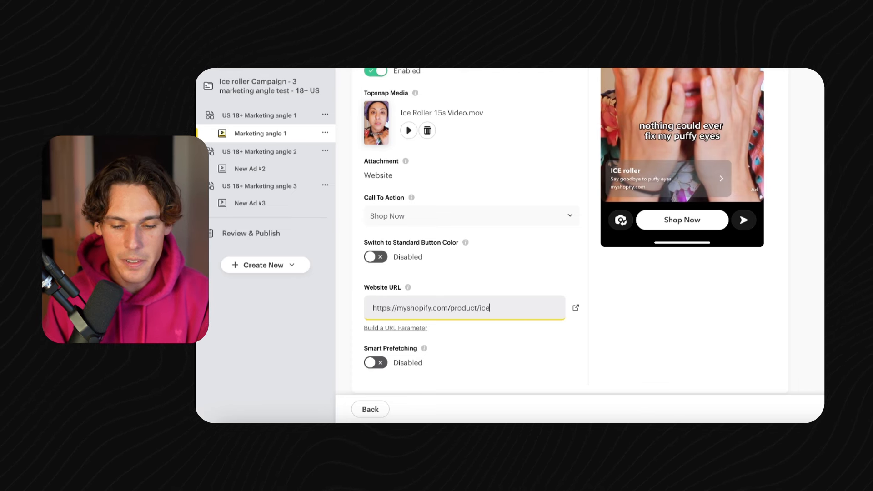
text(roller)
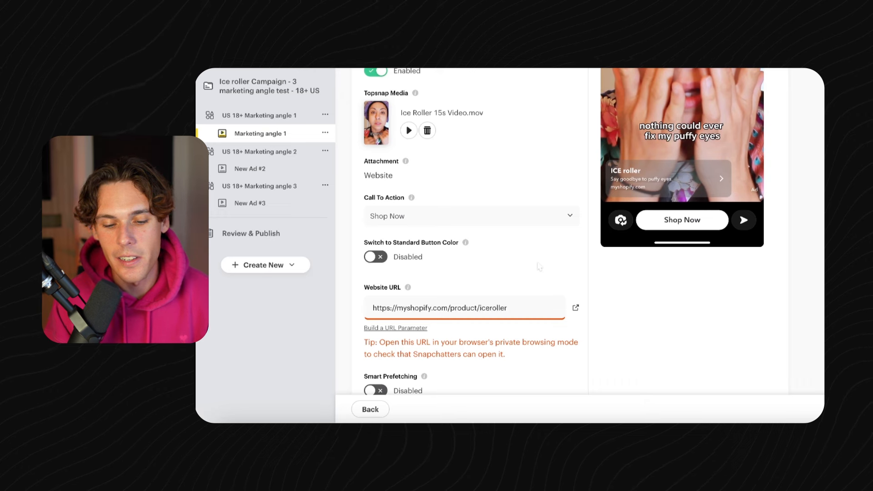
- Review the ad's website URL, Smart Prefetching, delivery status and tracker settings
scroll(539, 267, down, 1)
scroll(543, 258, down, 5)
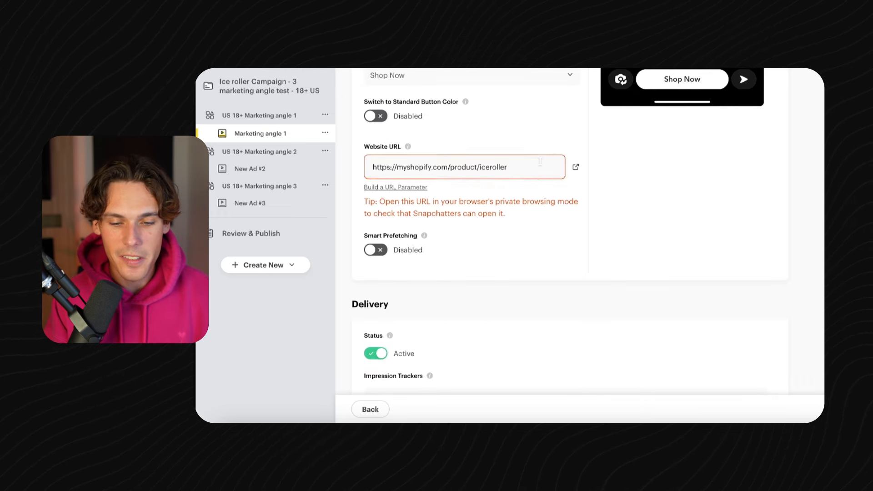
click(497, 167)
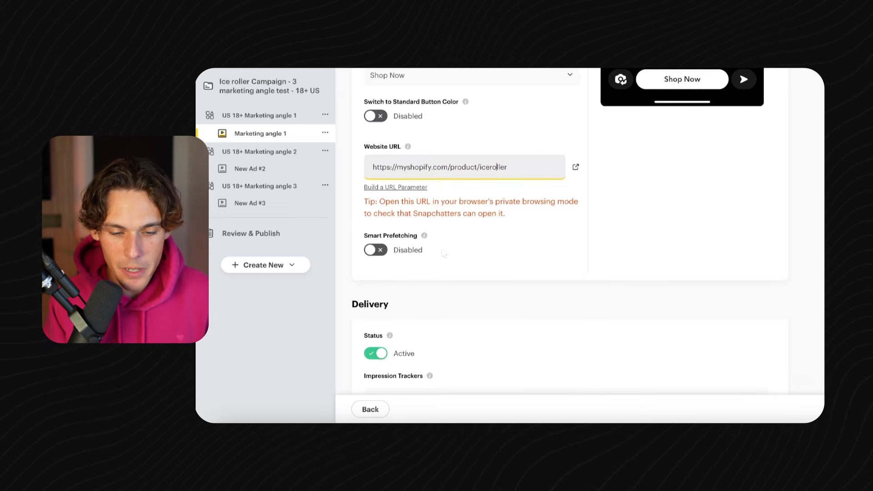
scroll(444, 254, down, 2)
mouse_move(426, 179)
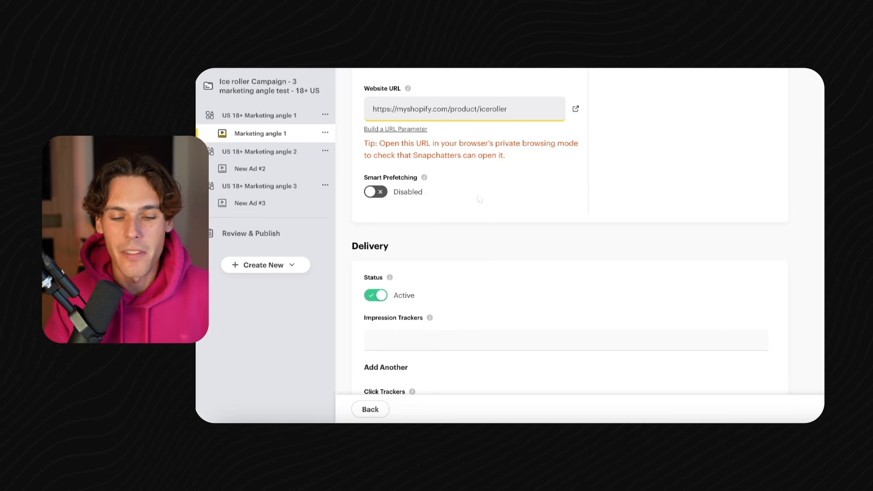
scroll(455, 186, down, 1)
scroll(474, 193, down, 2)
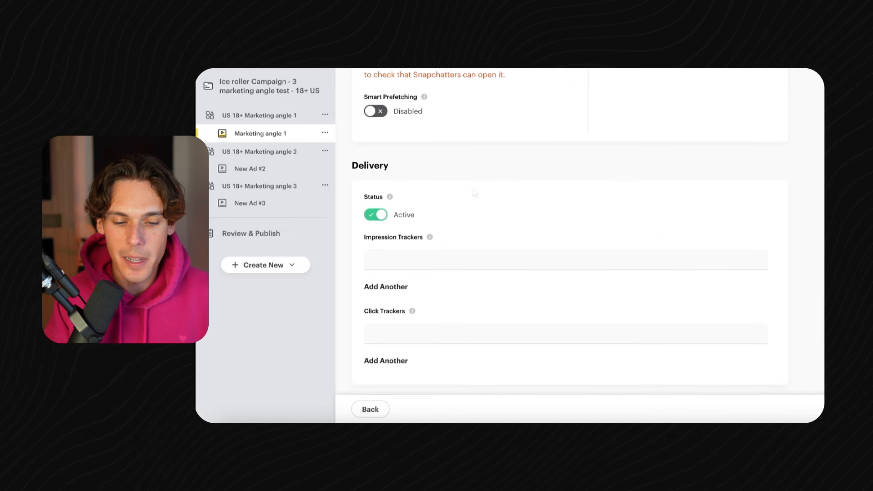
scroll(459, 187, down, 1)
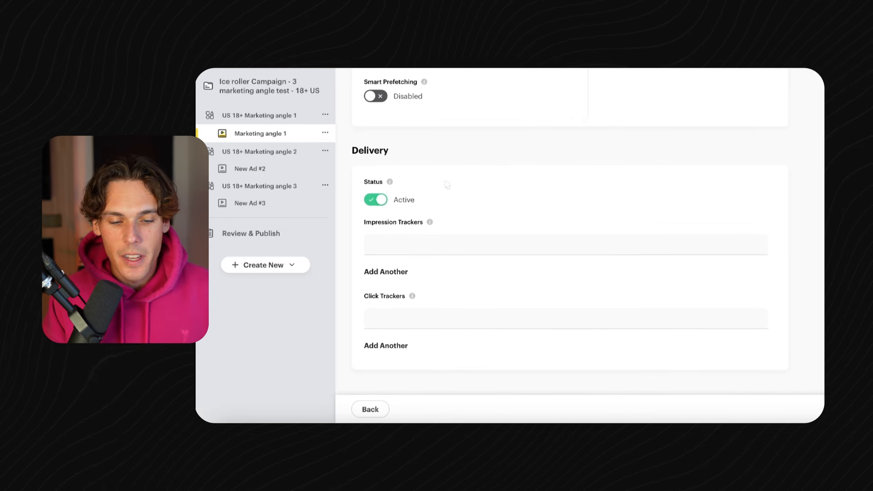
- Try adding a second click tracker entry to the ad's delivery settings and remove it again
click(405, 243)
click(409, 319)
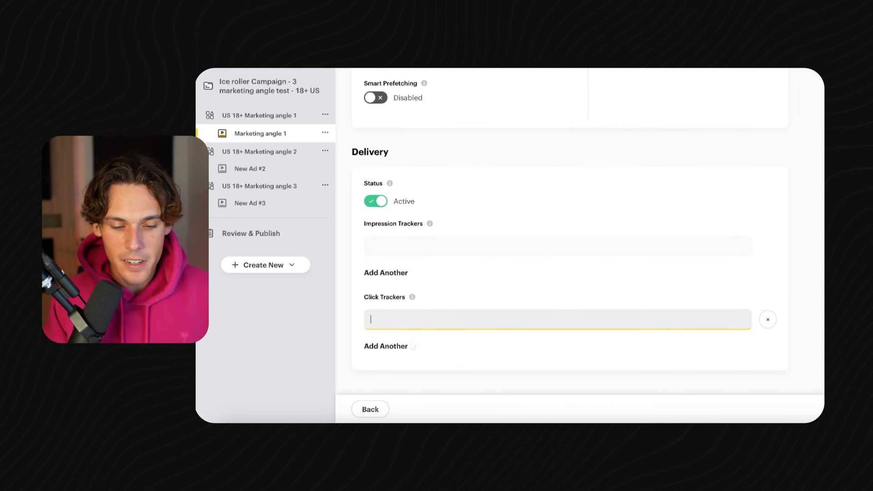
click(400, 346)
scroll(766, 337, down, 1)
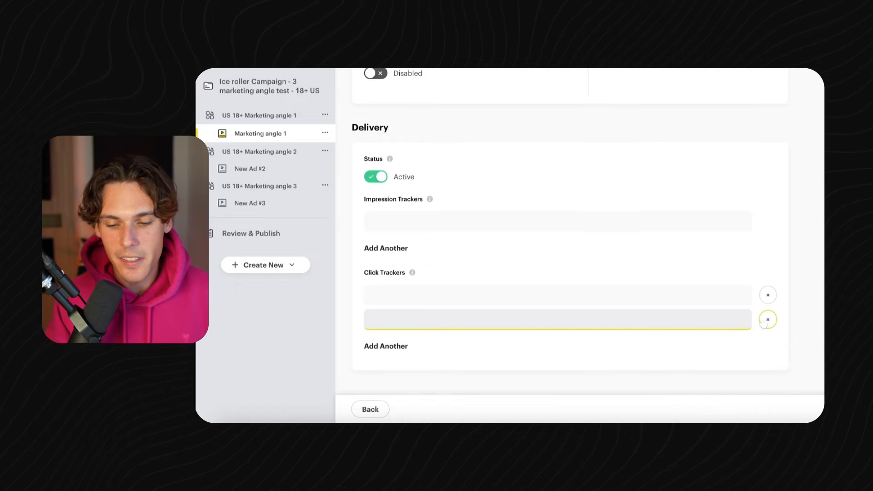
click(767, 320)
scroll(642, 286, up, 5)
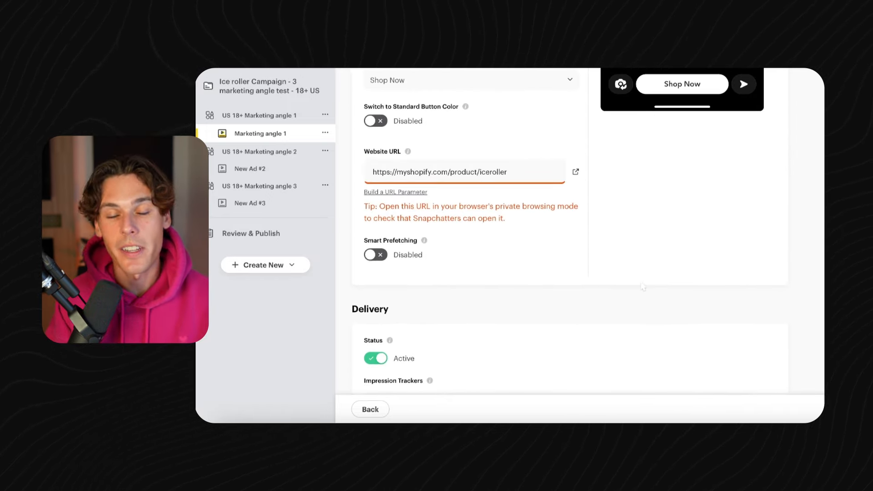
scroll(642, 286, up, 10)
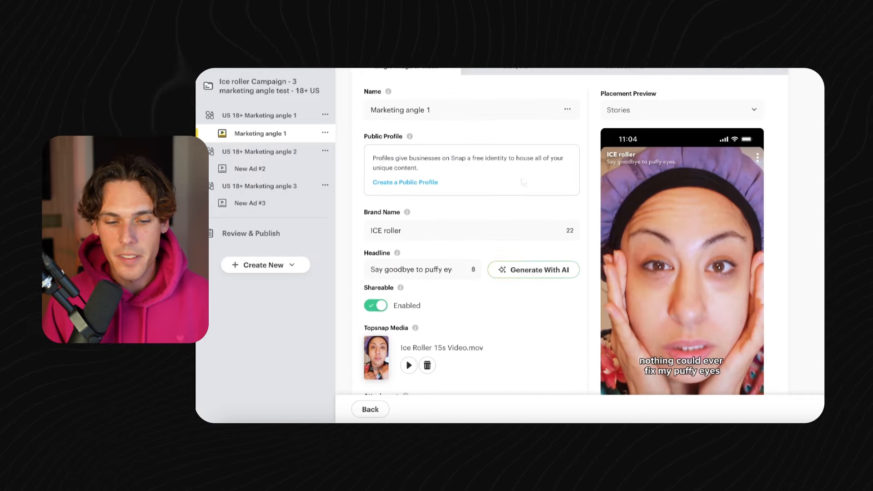
scroll(524, 182, down, 1)
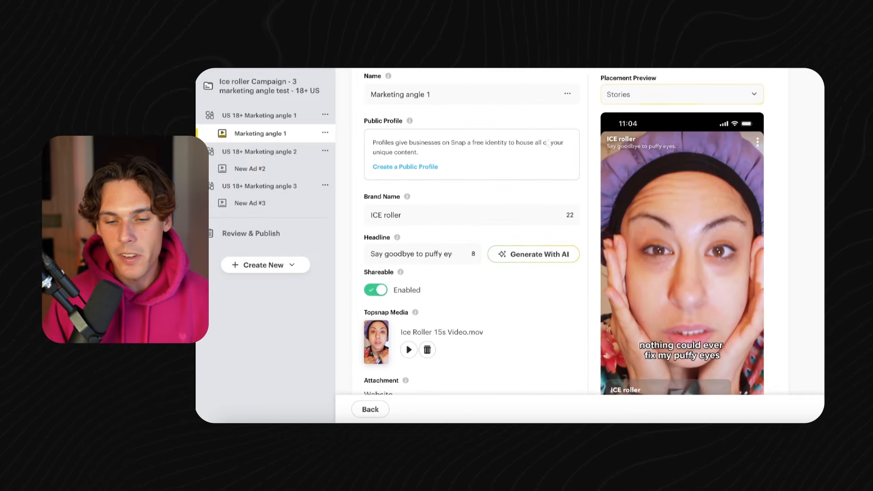
- Preview the Marketing angle 1 ad in the Spotlight placement and return to the Stories preview
click(670, 95)
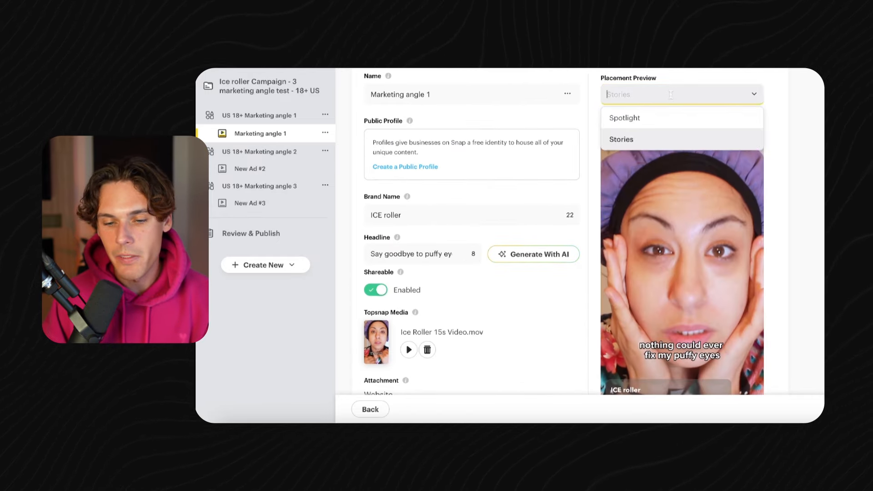
click(670, 117)
click(670, 94)
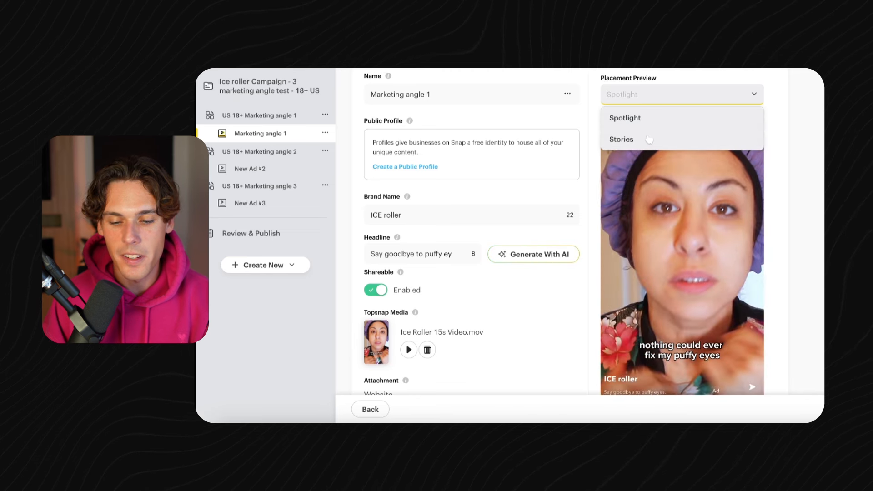
click(670, 137)
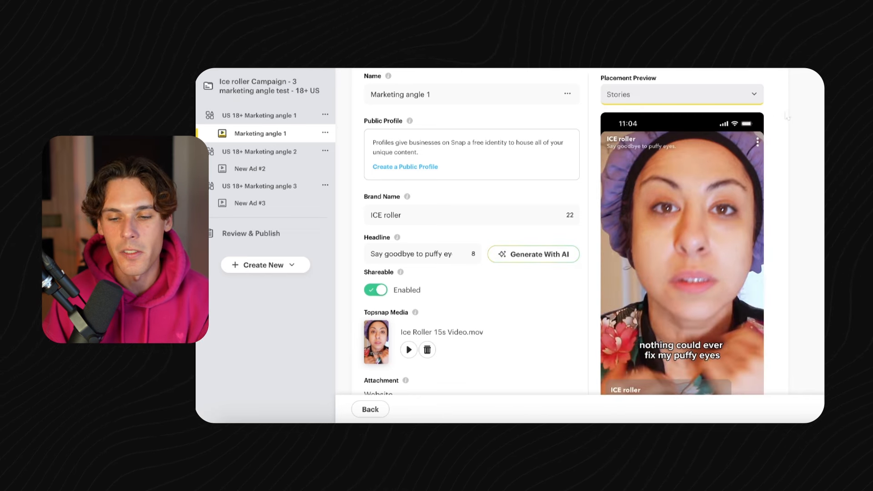
- Name the ad under US 18+ Marketing angle 2 "marketing angle 2" and set its brand name to ICE ROLLER
click(249, 168)
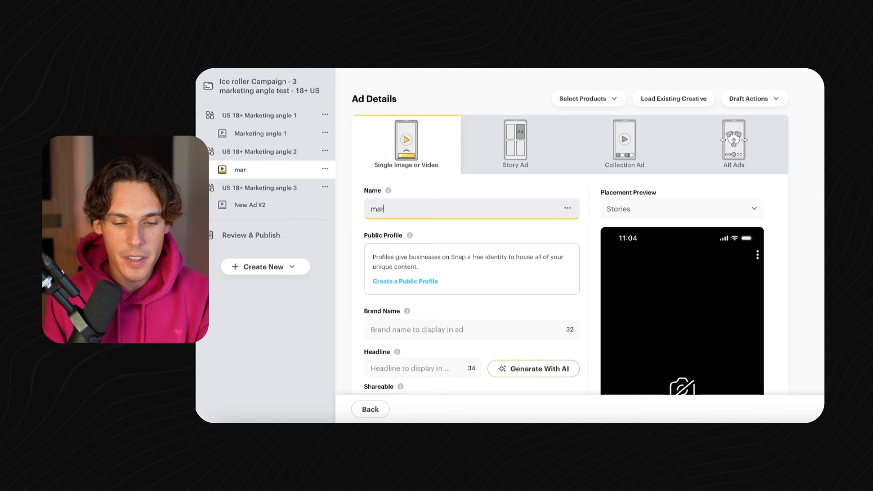
text(rketing angle)
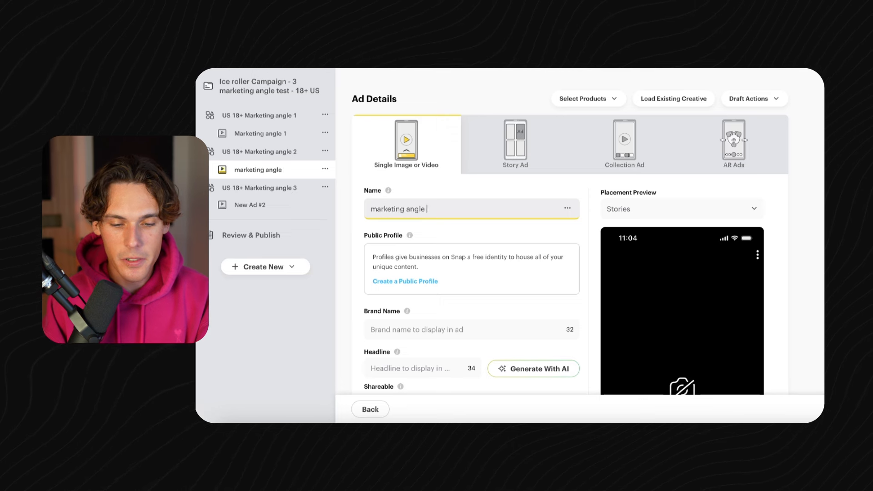
text( 2)
scroll(419, 223, down, 2)
click(419, 223)
text(Ice)
key(BackSpace)
key(BackSpace)
text(CE ROLLER)
- Switch to Dropbot and generate new ideas for the facial ice roller with the emphasis "to help with acne"
click(410, 254)
scroll(410, 254, down, 1)
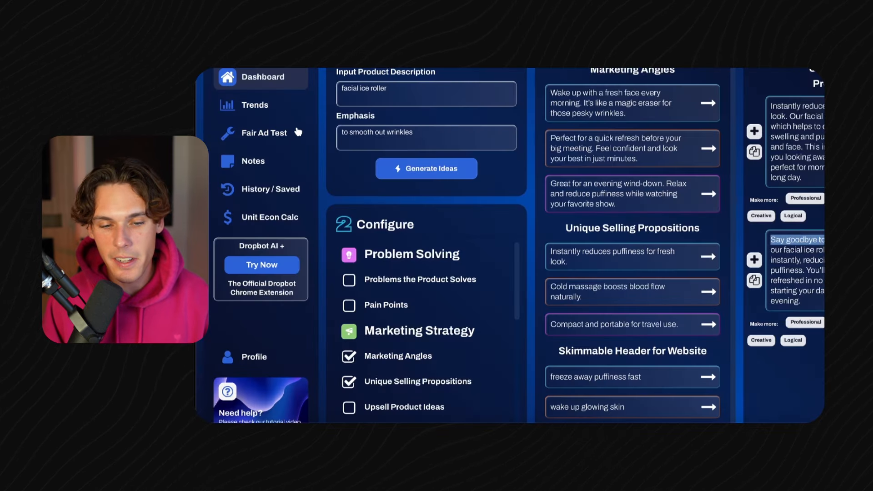
triple_click(416, 132)
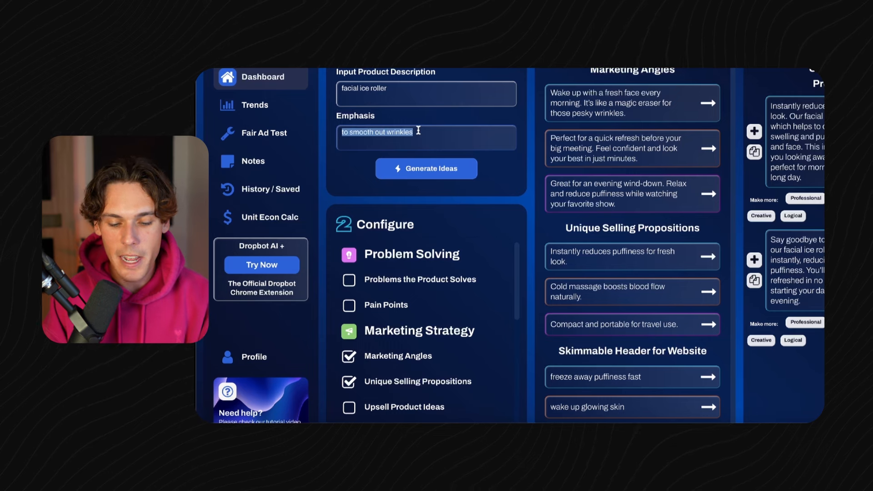
text(to help with acne)
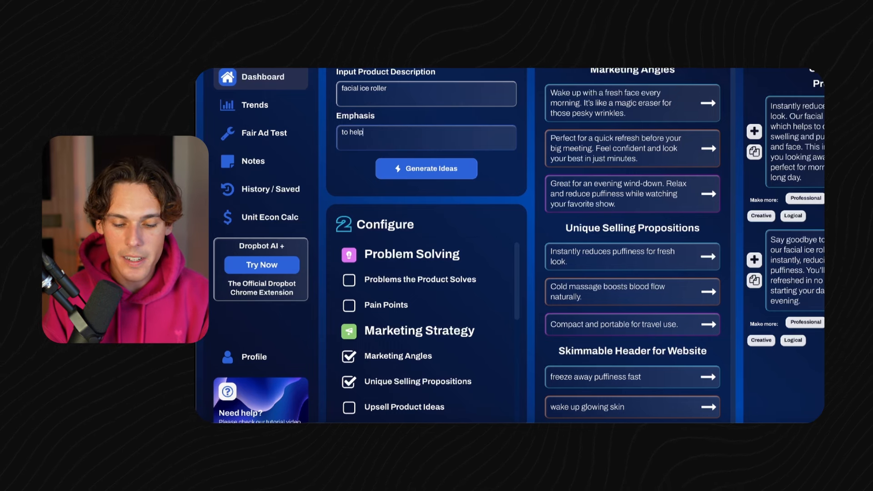
click(443, 171)
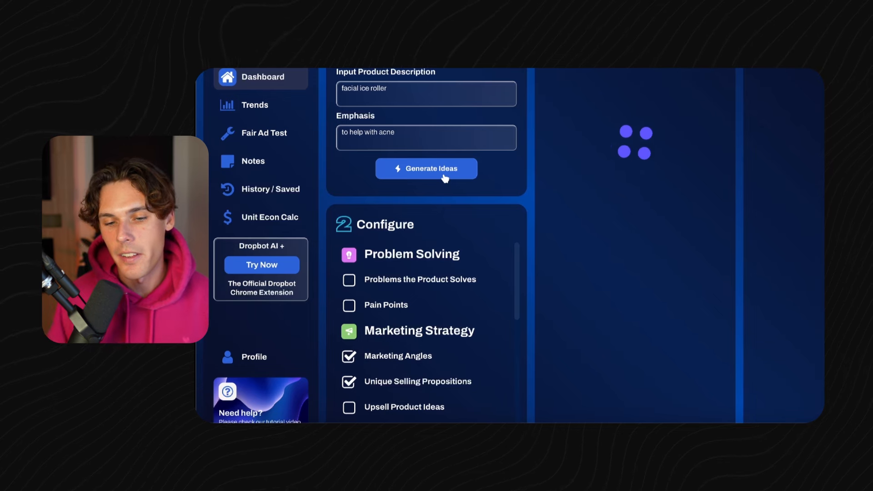
- Set the ad's headline to "Goodbye acne, hello happy face!" from the first marketing angle and upload ssstik.io_1719954577826.mp4 as its Topsnap media
click(581, 113)
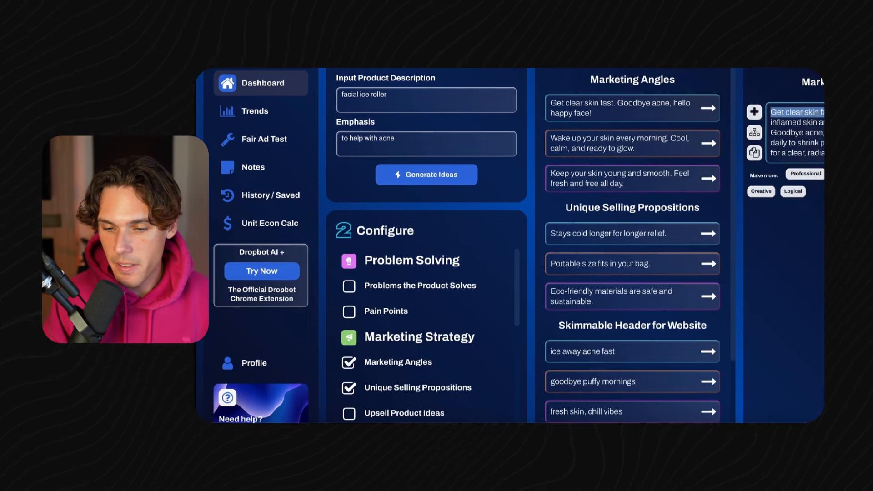
drag(771, 133, 823, 133)
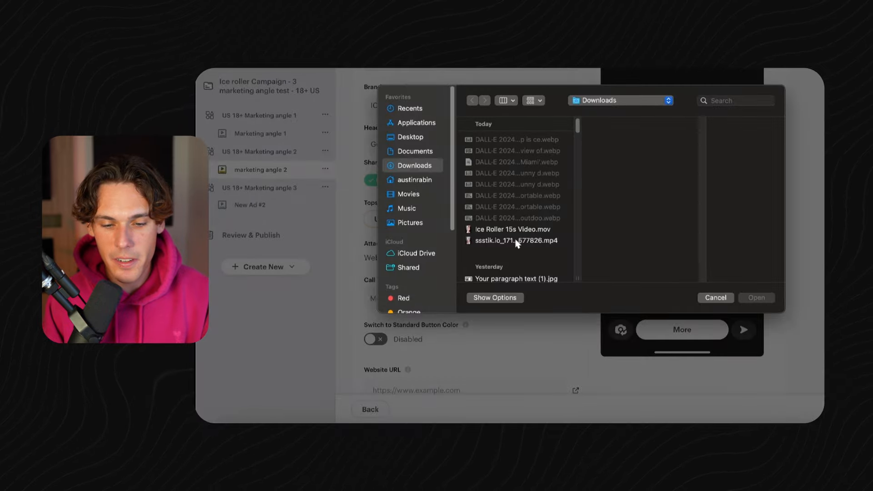
click(517, 240)
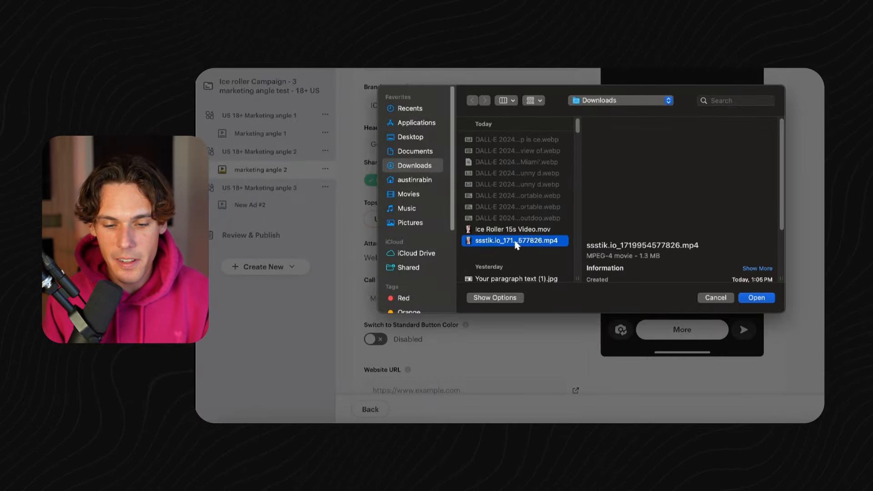
click(756, 297)
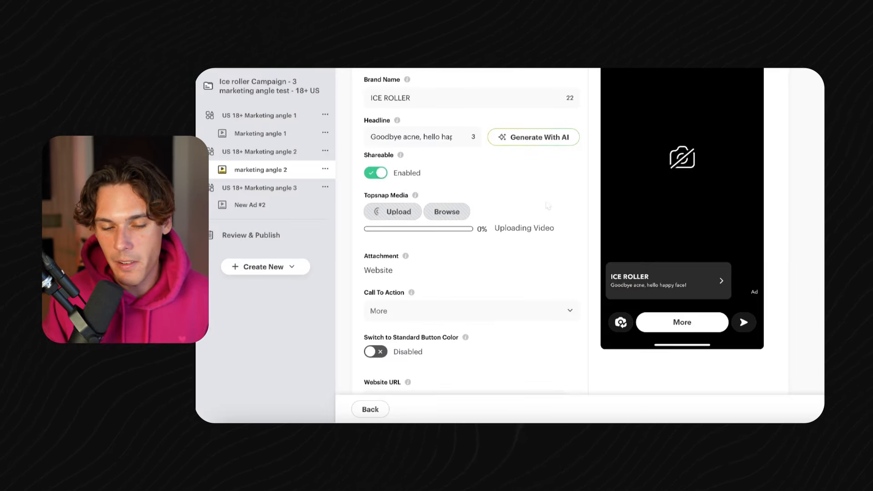
- Set the call to action of the marketing angle 2 ad to Shop Now
scroll(548, 206, down, 1)
scroll(462, 241, down, 2)
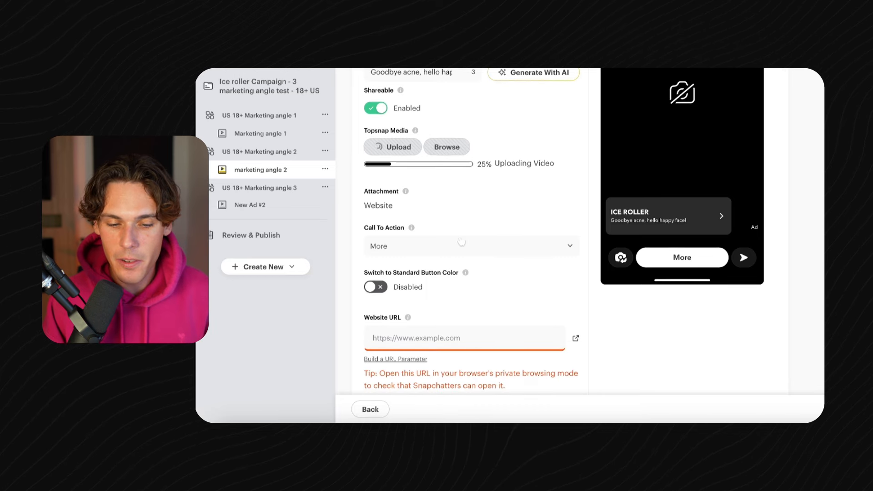
click(462, 247)
scroll(470, 309, down, 3)
click(464, 320)
scroll(465, 291, down, 4)
click(466, 265)
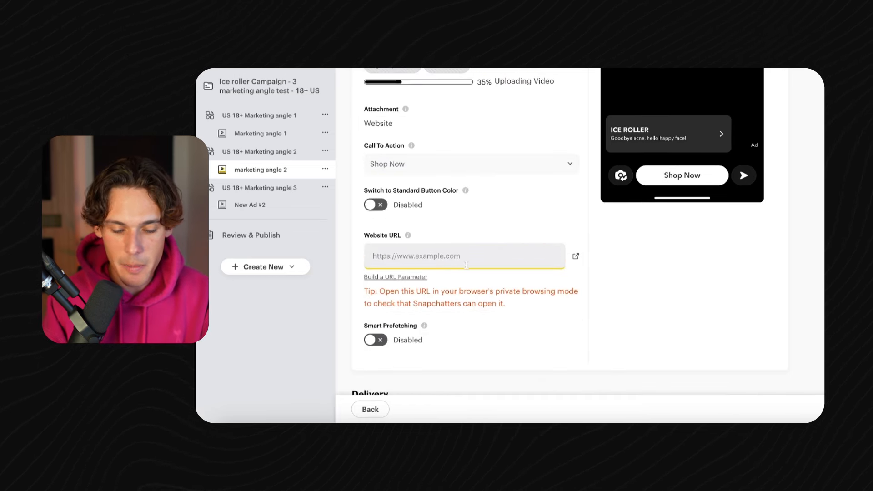
text(htt)
text(ps://myshopify.com/products/iceroller)
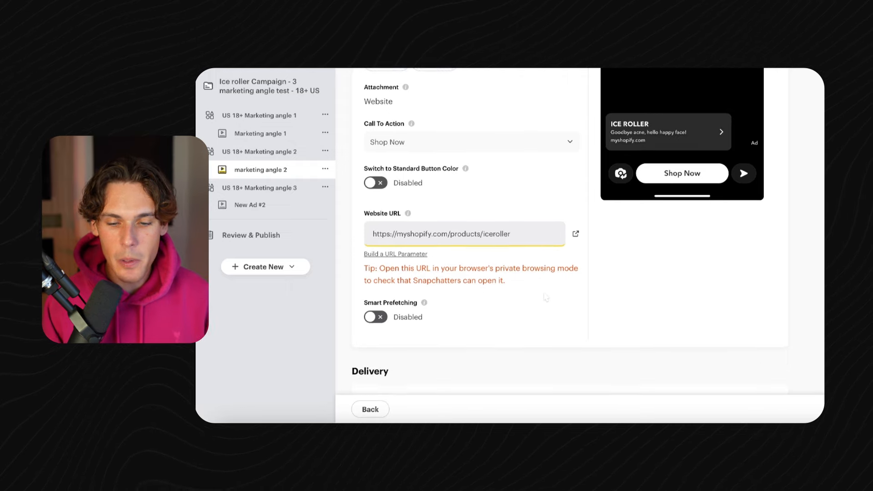
- Name the ad under US 18+ Marketing angle 3 "marketing angle 3"
scroll(546, 298, up, 2)
scroll(546, 298, up, 2)
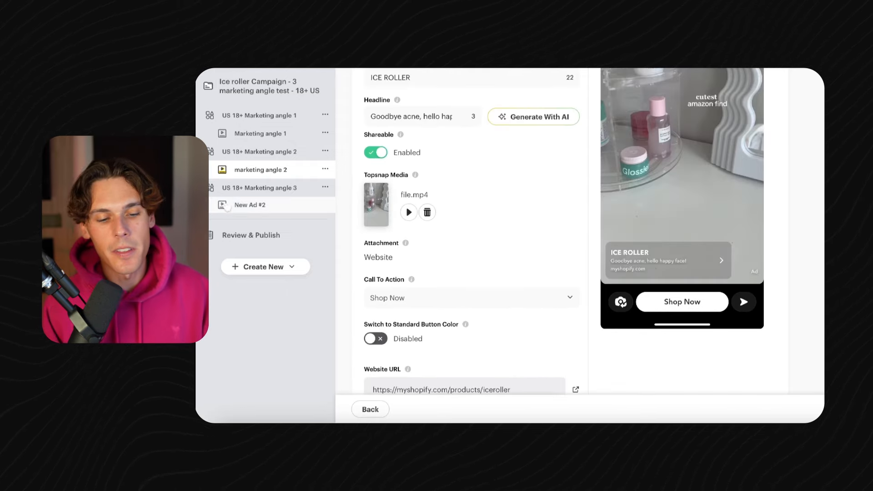
click(239, 204)
click(435, 212)
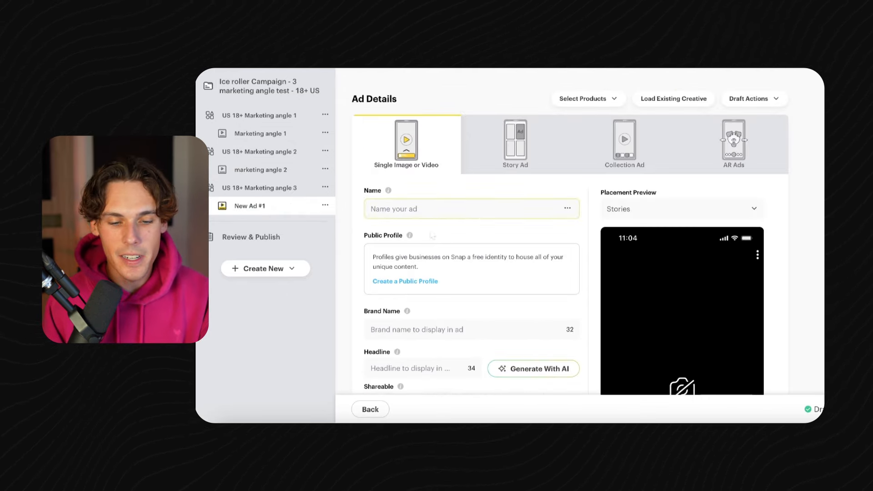
text(marketing angle 3)
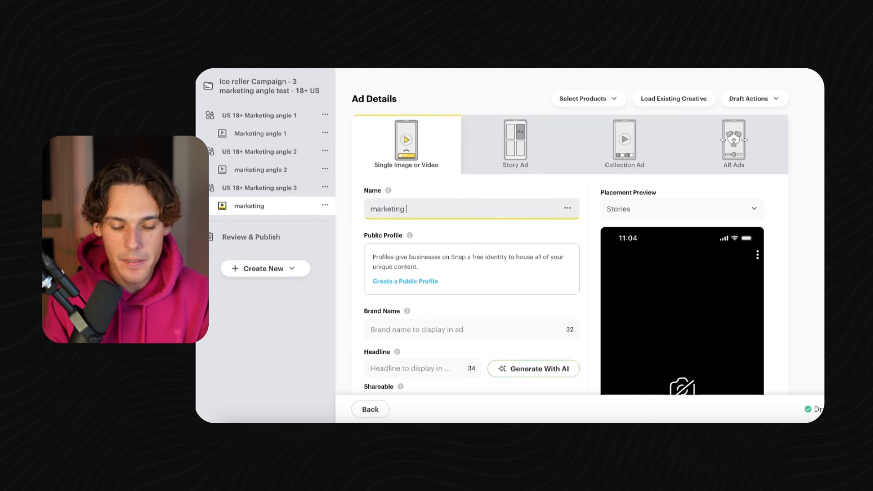
scroll(441, 220, down, 1)
scroll(438, 220, down, 3)
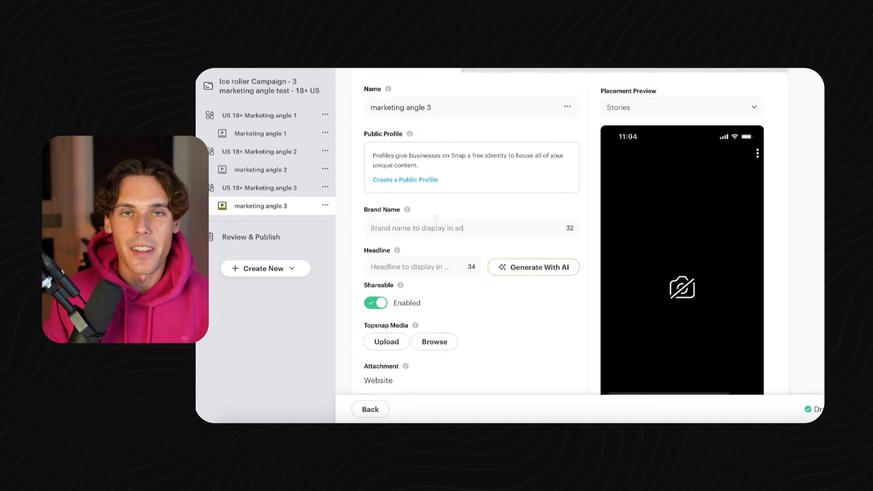
scroll(435, 218, down, 1)
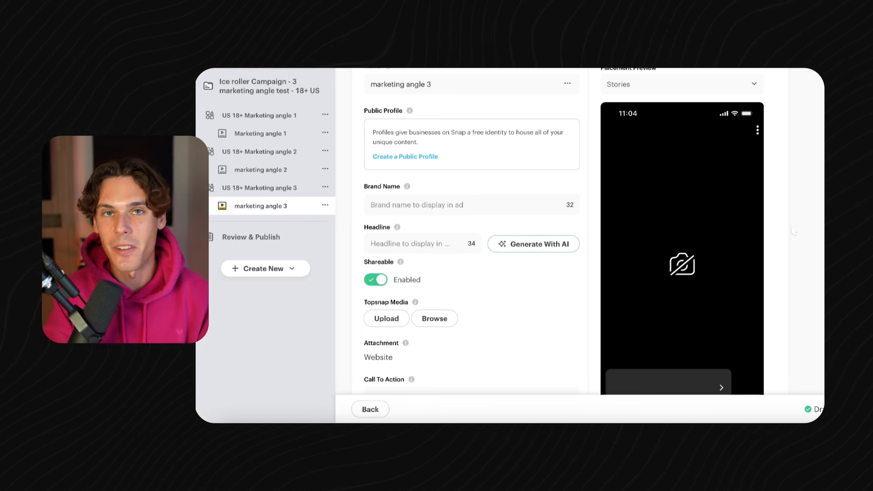
scroll(793, 232, up, 3)
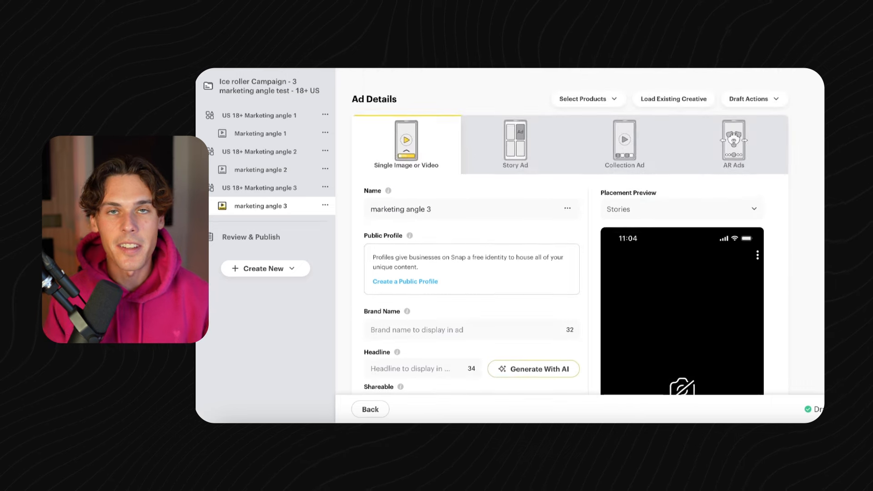